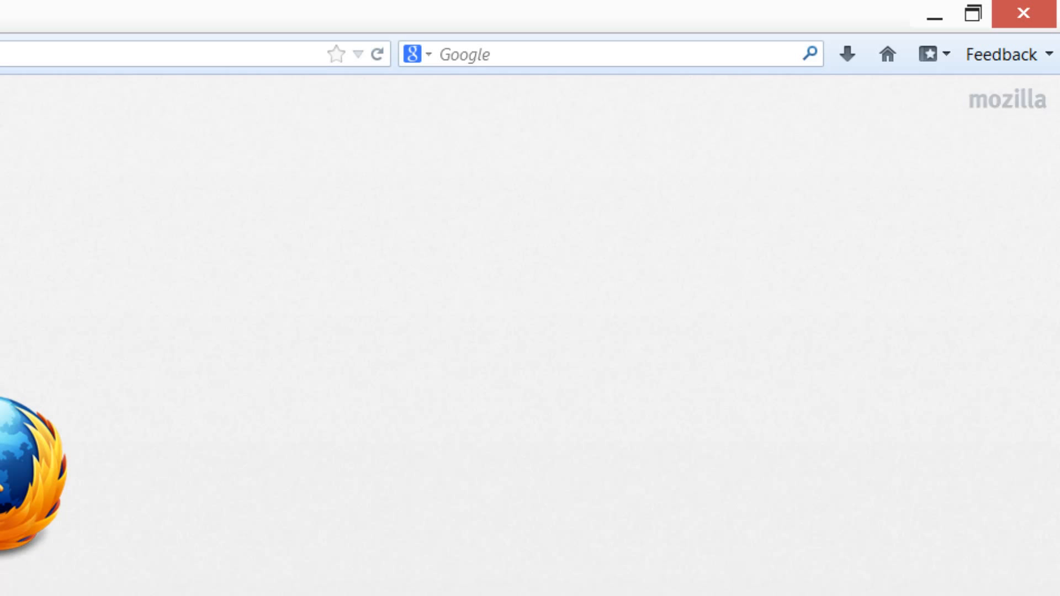
# Customize the toolbar by removing the Feedback button and moving the Home button beside the back and forward buttons
pyautogui.rightClick(985, 53)
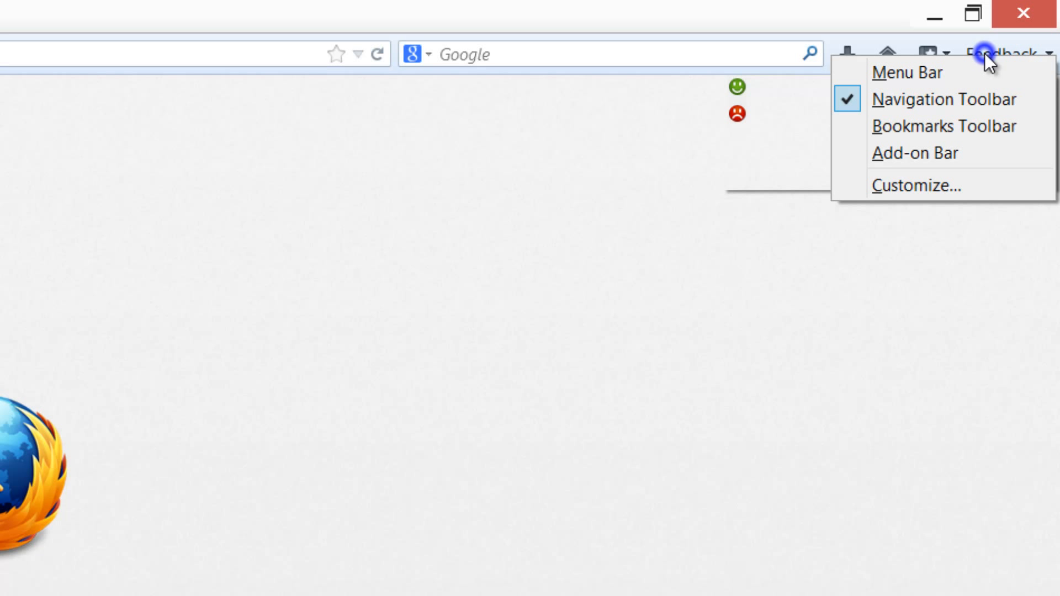
pyautogui.click(936, 188)
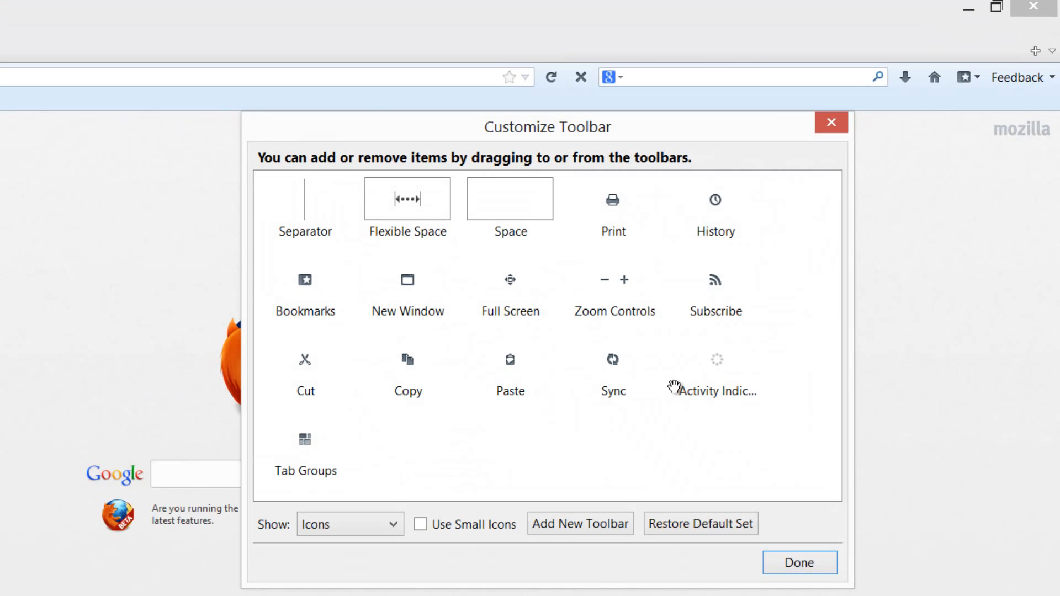
pyautogui.click(1018, 81)
pyautogui.moveTo(1017, 81); pyautogui.dragTo(492, 449)
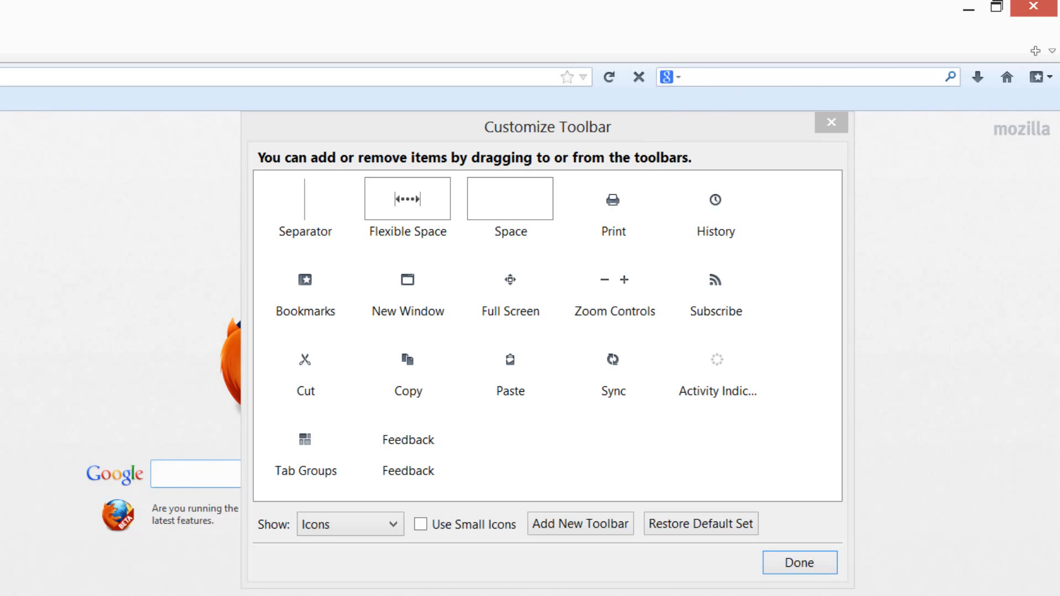
pyautogui.moveTo(1015, 80); pyautogui.dragTo(93, 142)
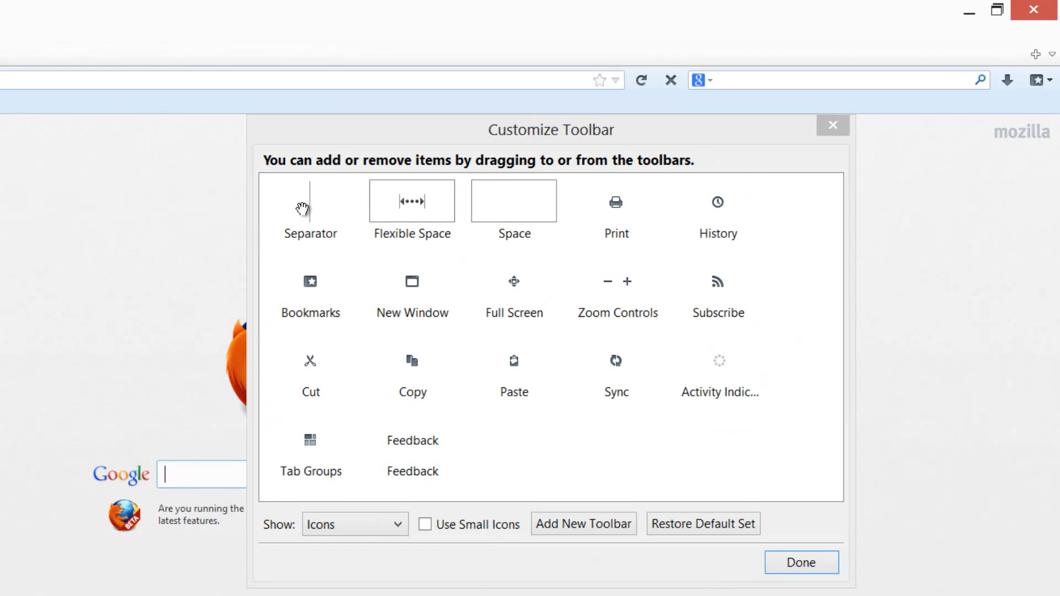
# Add the History button before Downloads, place a separator on each side of Downloads, and finish customizing the toolbar
pyautogui.moveTo(302, 202); pyautogui.dragTo(1016, 86)
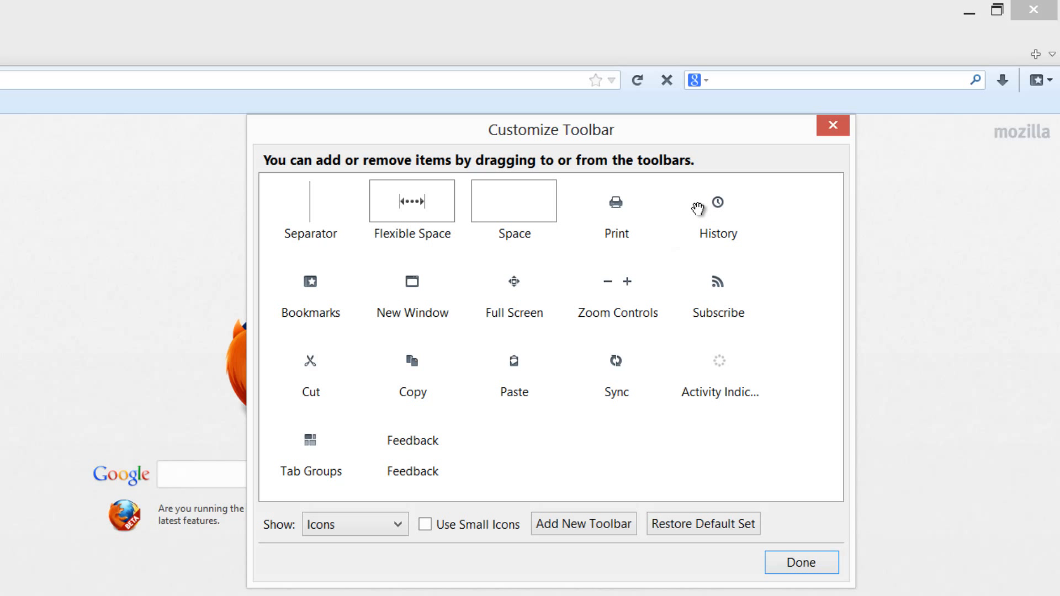
pyautogui.moveTo(711, 211); pyautogui.dragTo(988, 91)
pyautogui.moveTo(309, 201); pyautogui.dragTo(983, 88)
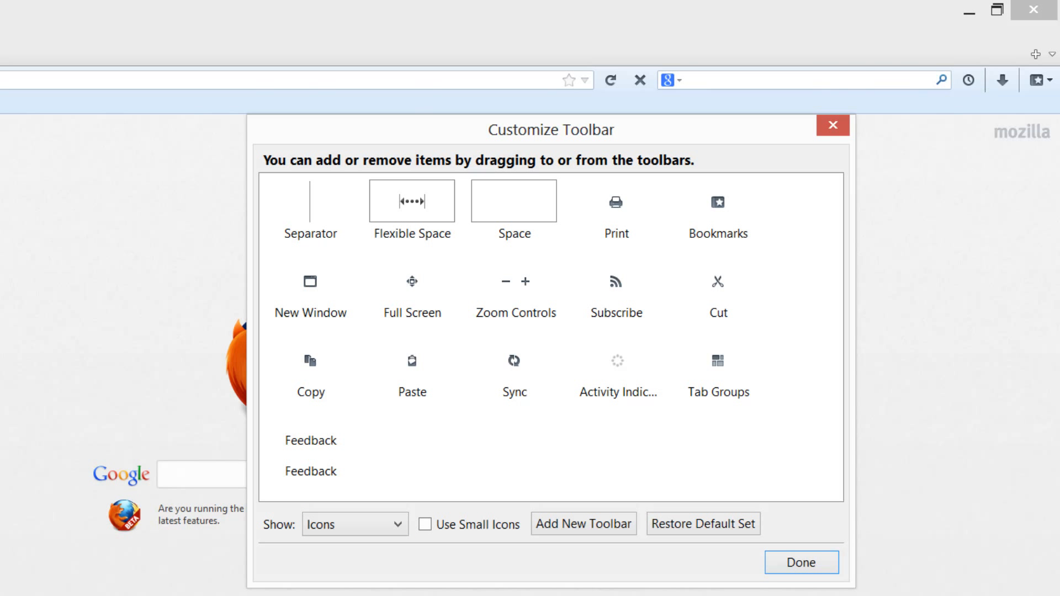
pyautogui.click(425, 525)
pyautogui.click(424, 525)
pyautogui.click(801, 562)
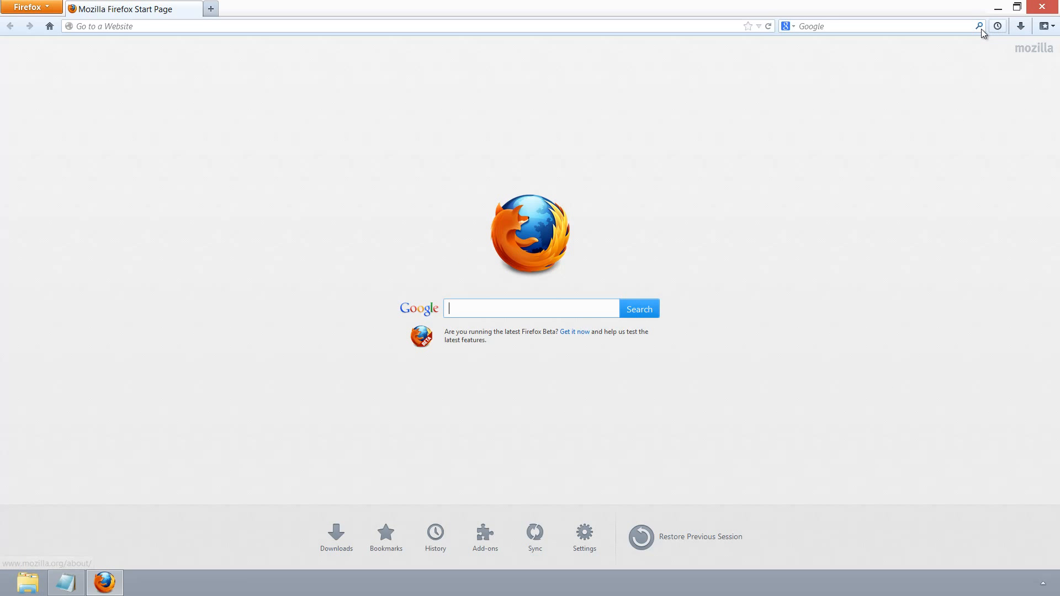
pyautogui.click(43, 11)
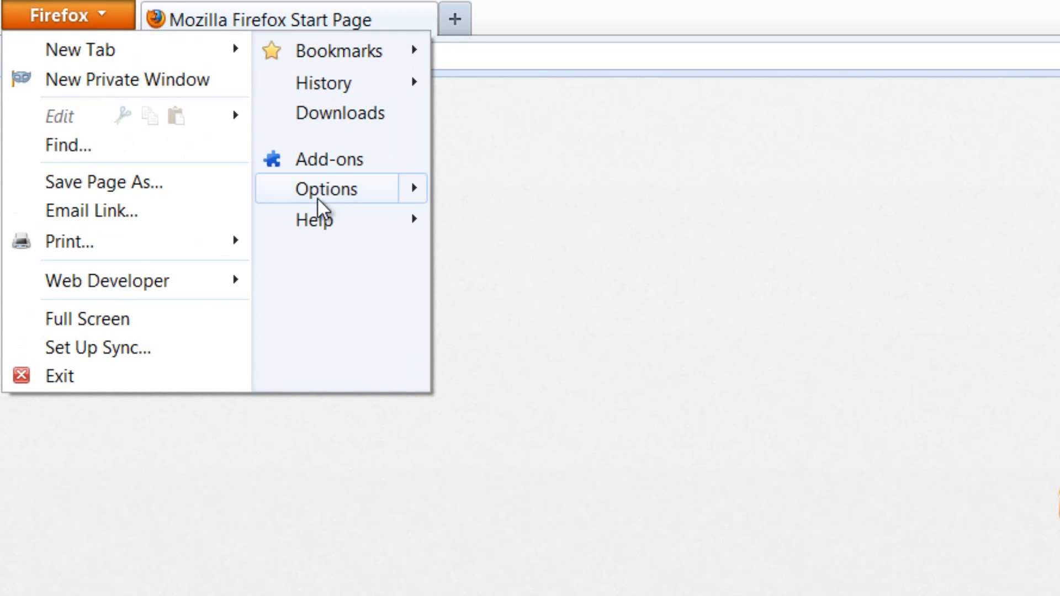
pyautogui.moveTo(355, 191)
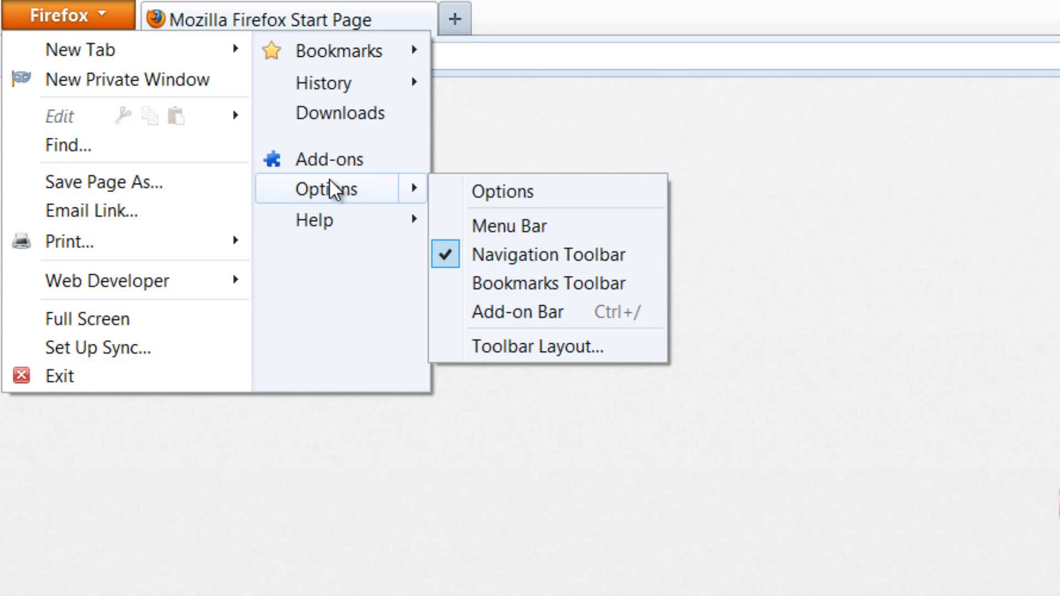
pyautogui.click(514, 193)
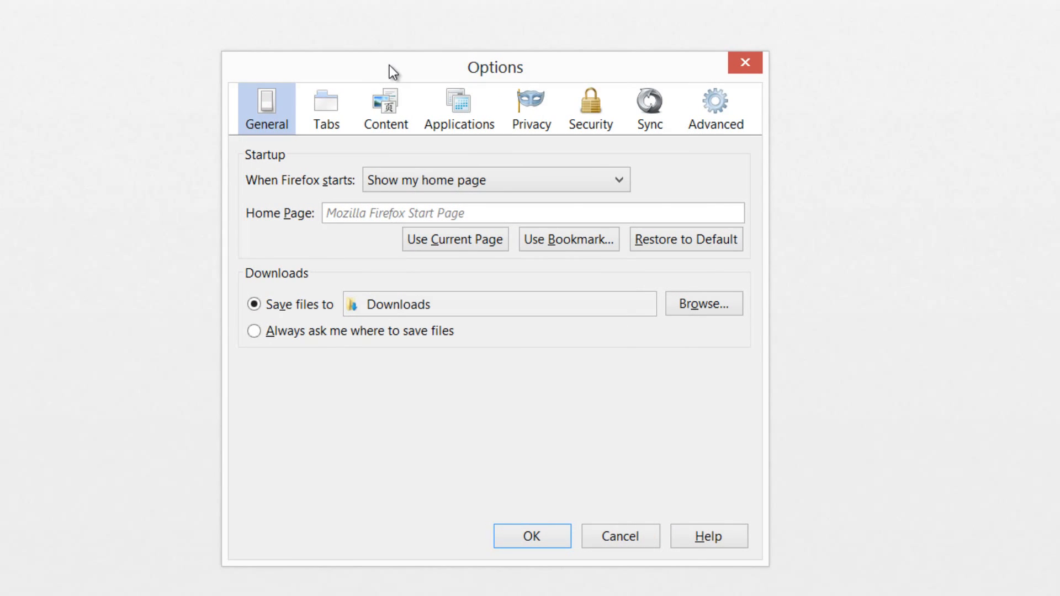
pyautogui.moveTo(389, 66); pyautogui.dragTo(688, 60)
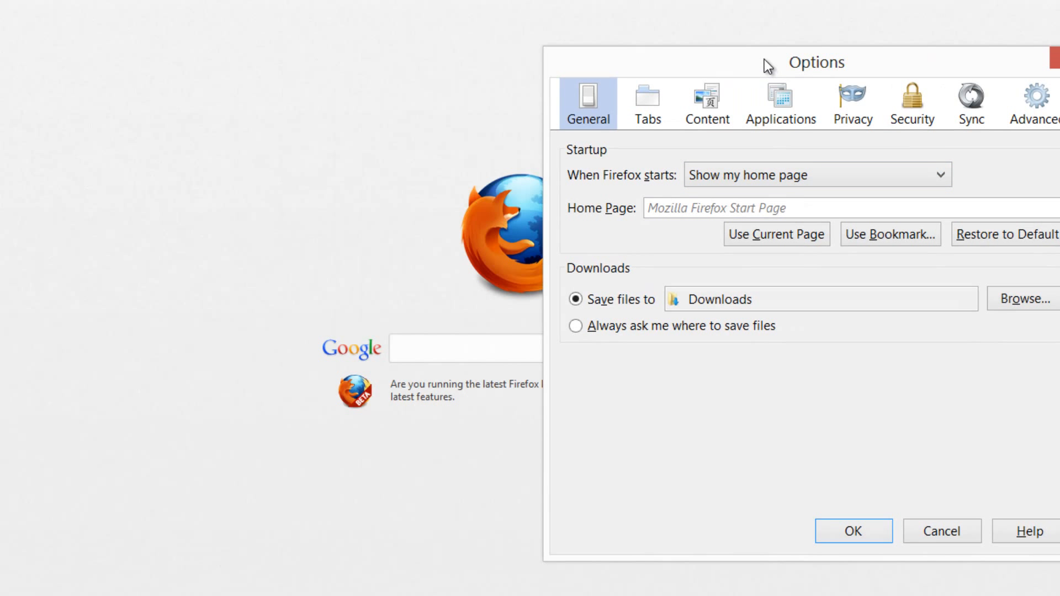
pyautogui.moveTo(764, 58); pyautogui.dragTo(425, 29)
pyautogui.click(422, 179)
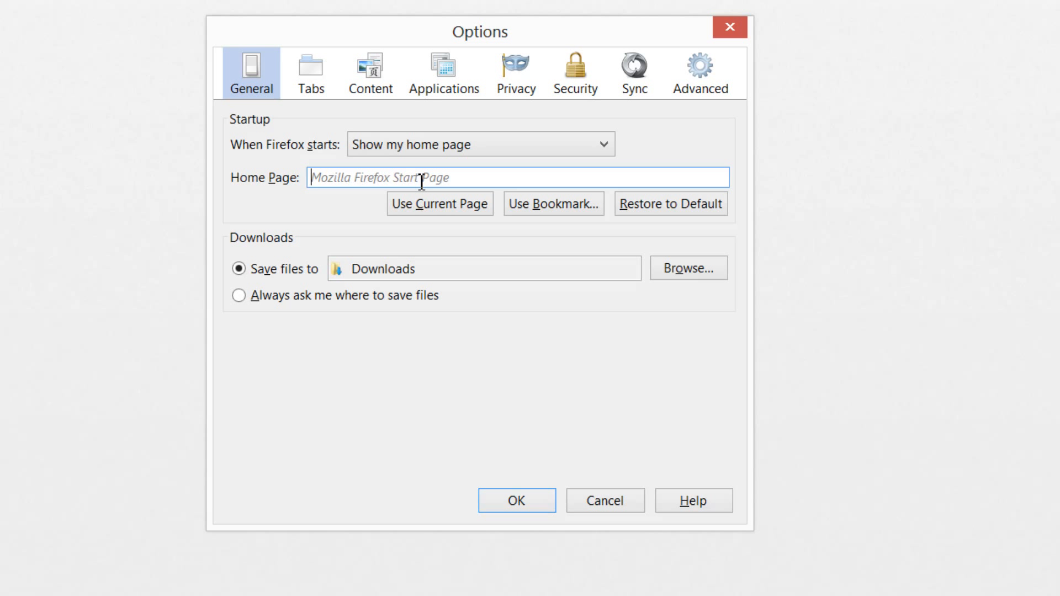
pyautogui.write('www.goo')
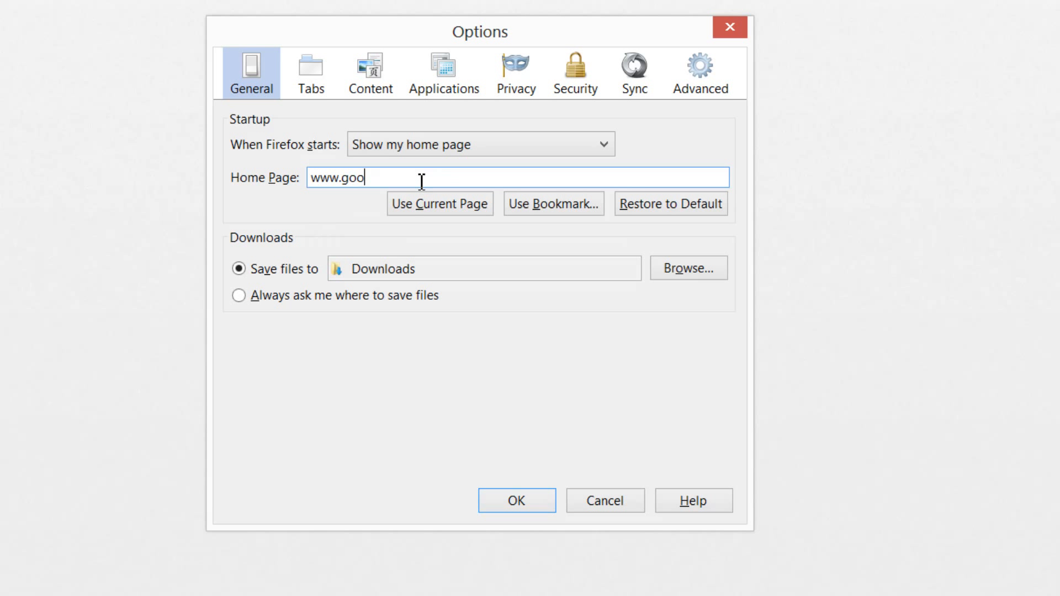
pyautogui.write('gle.co.uk')
pyautogui.click(574, 148)
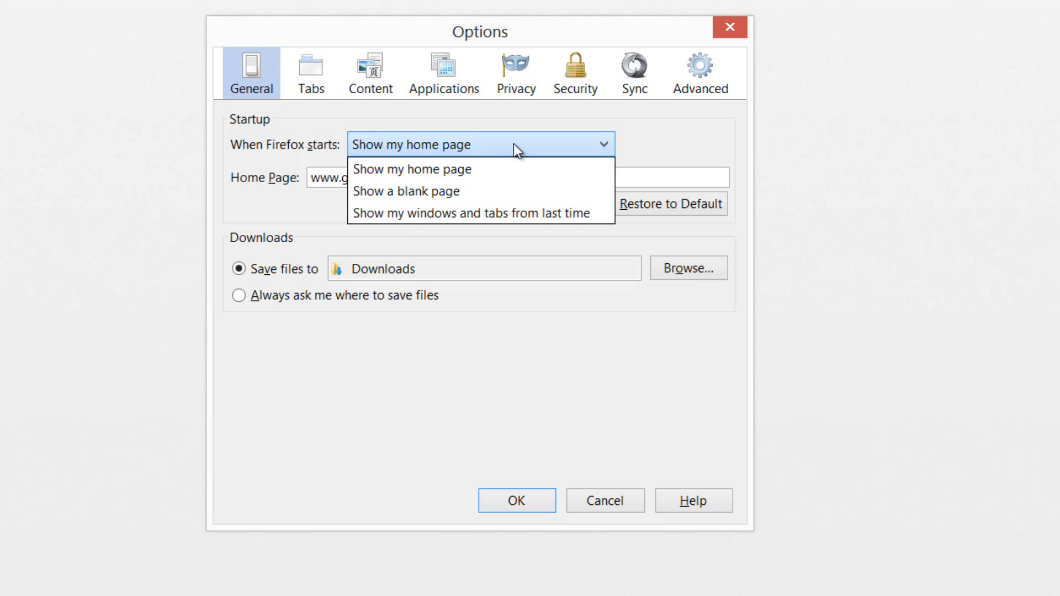
pyautogui.click(634, 134)
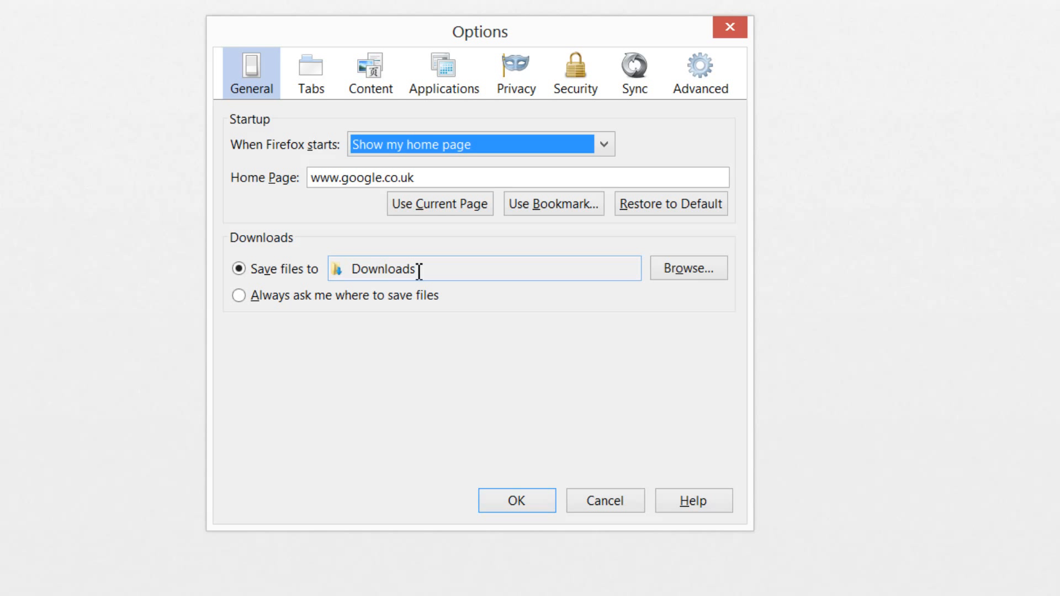
# Tell websites not to track browsing, turn off remembering passwords for sites, and save the options
pyautogui.click(308, 73)
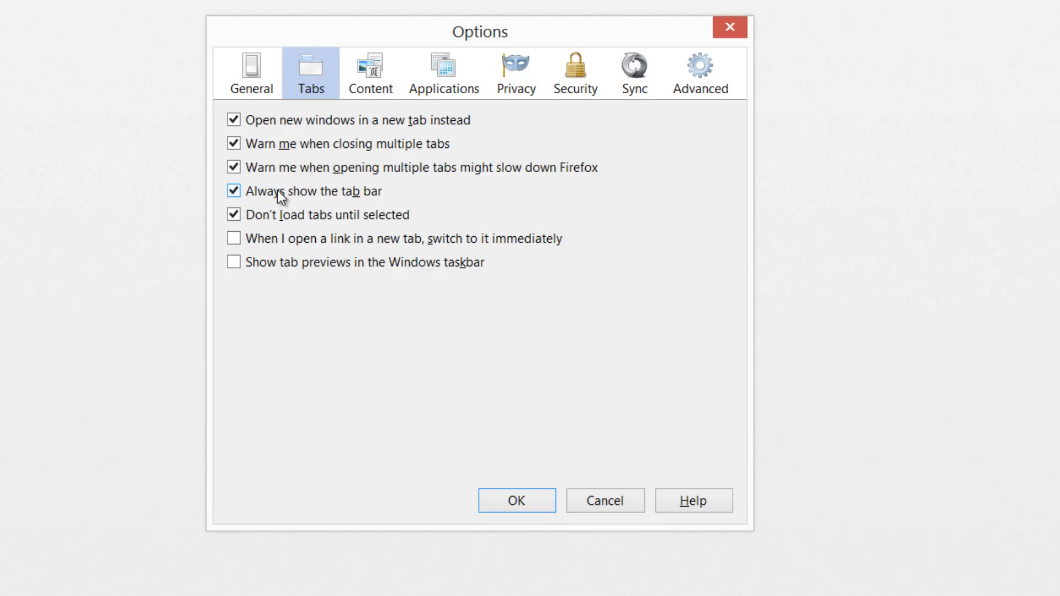
pyautogui.click(507, 66)
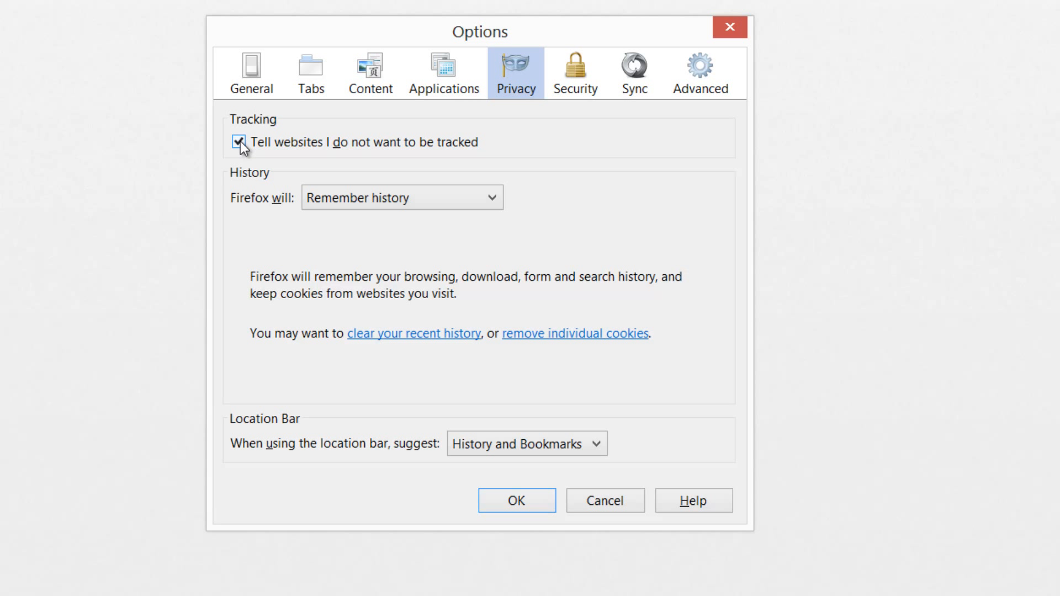
pyautogui.click(589, 71)
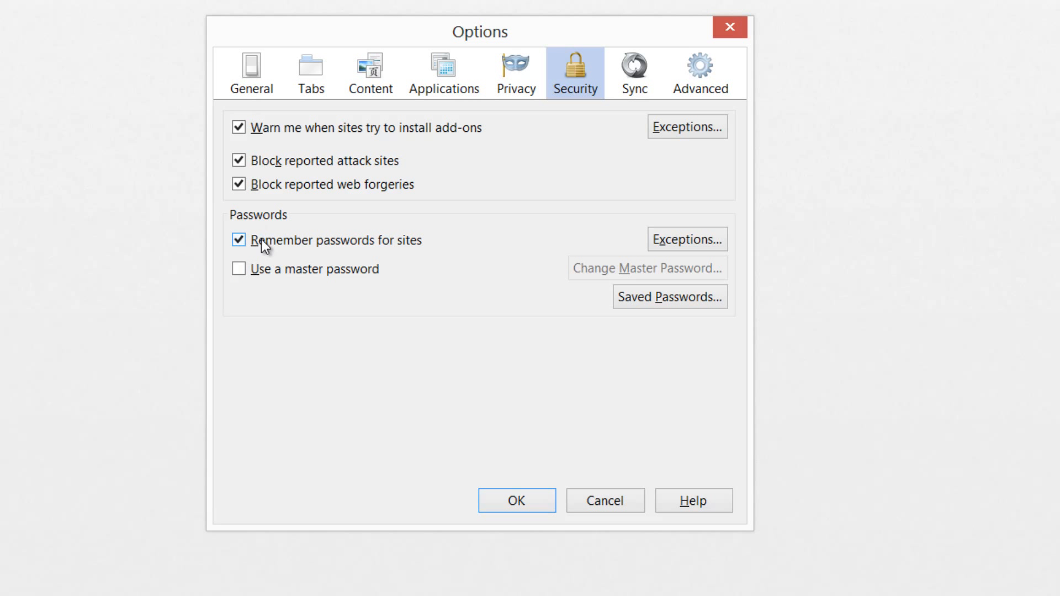
pyautogui.click(239, 240)
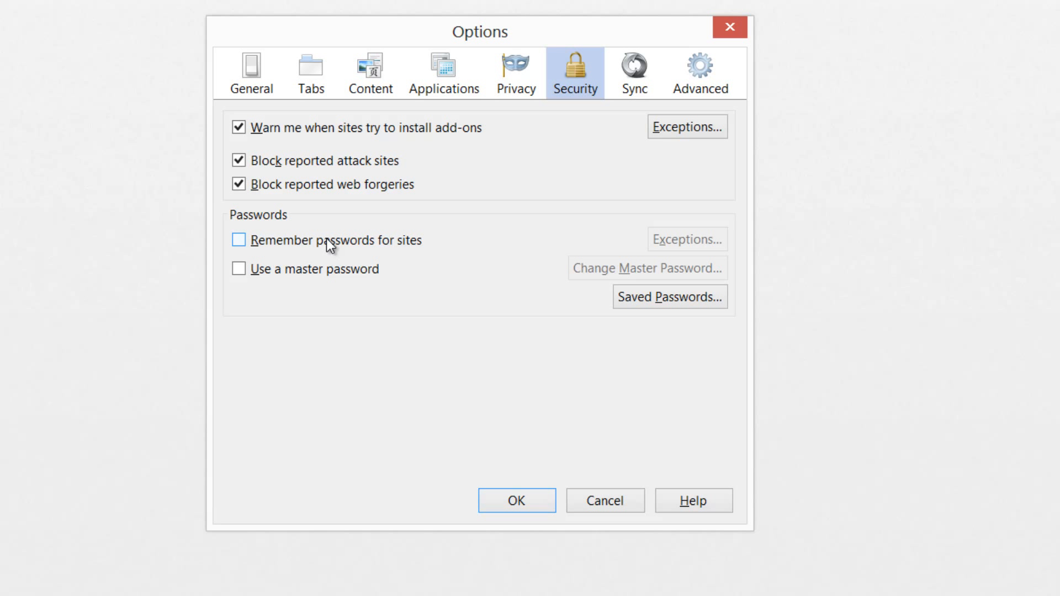
pyautogui.click(521, 500)
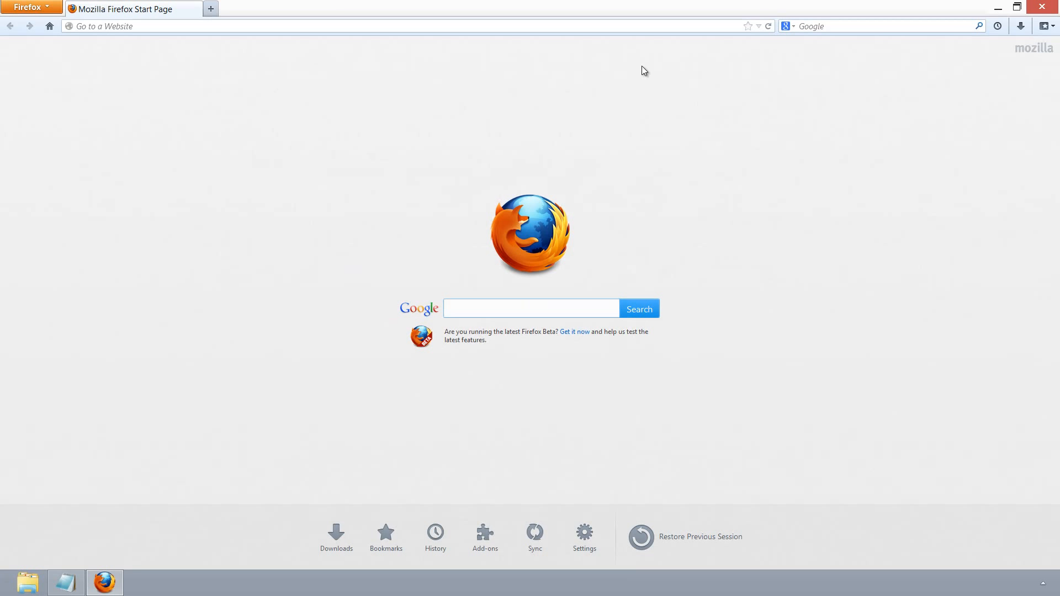
# Load the home page, decline Google's start-screen offer and dismiss the Google Chrome promotion
pyautogui.click(51, 26)
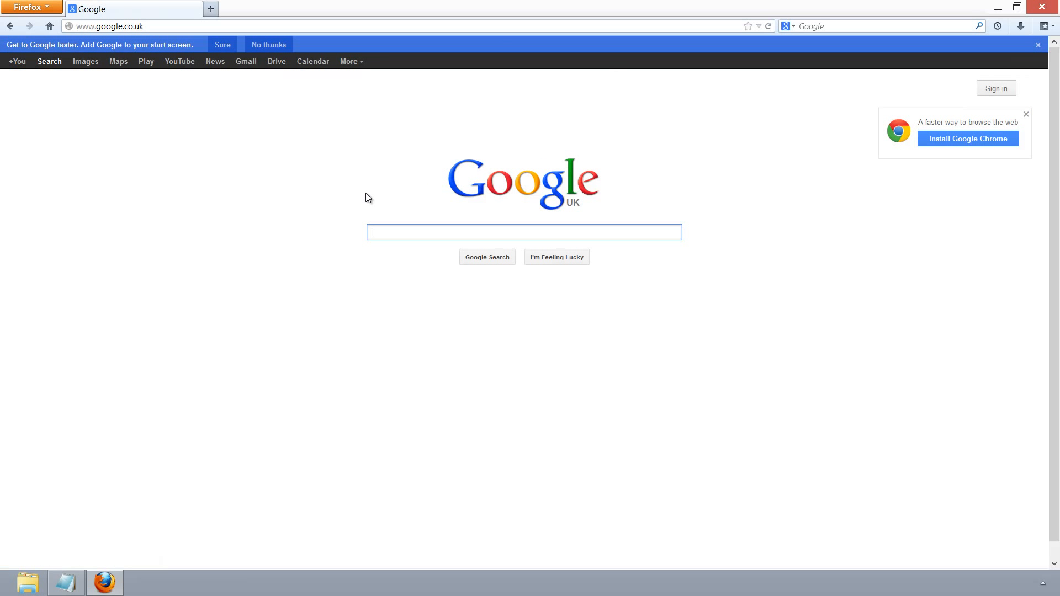
pyautogui.click(269, 45)
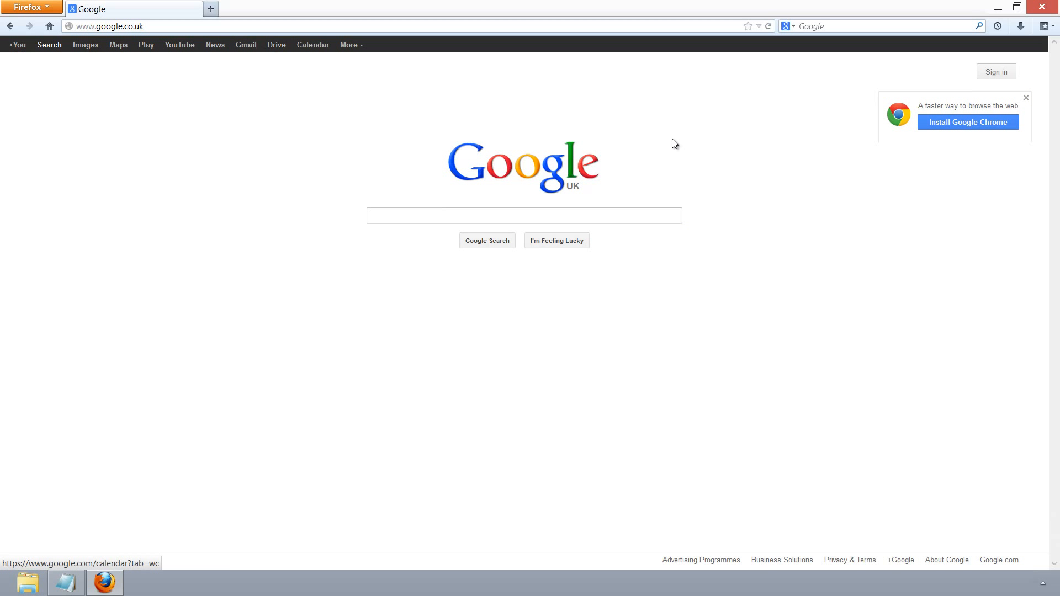
pyautogui.click(1025, 100)
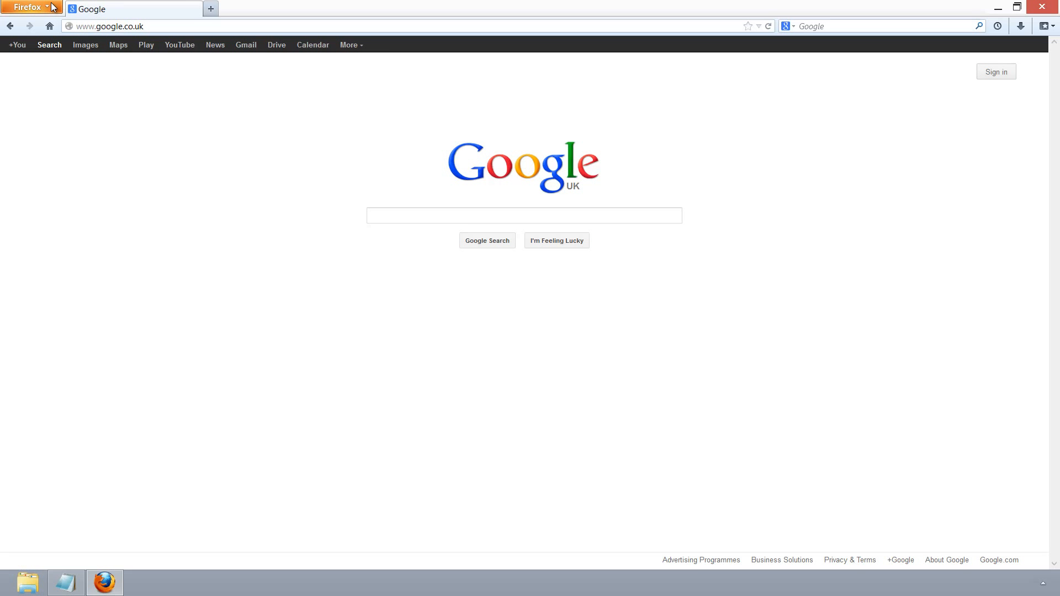
# Search the available add-ons for "adblock", install Adblock Plus 2.2.3, and check its entry in the Add-ons Manager
pyautogui.click(32, 7)
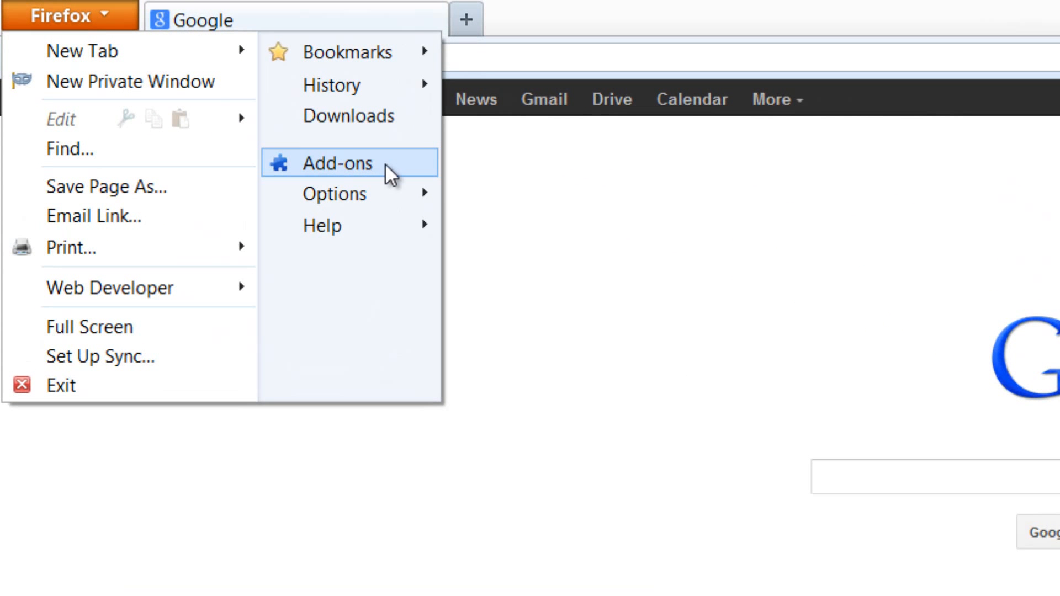
pyautogui.click(388, 173)
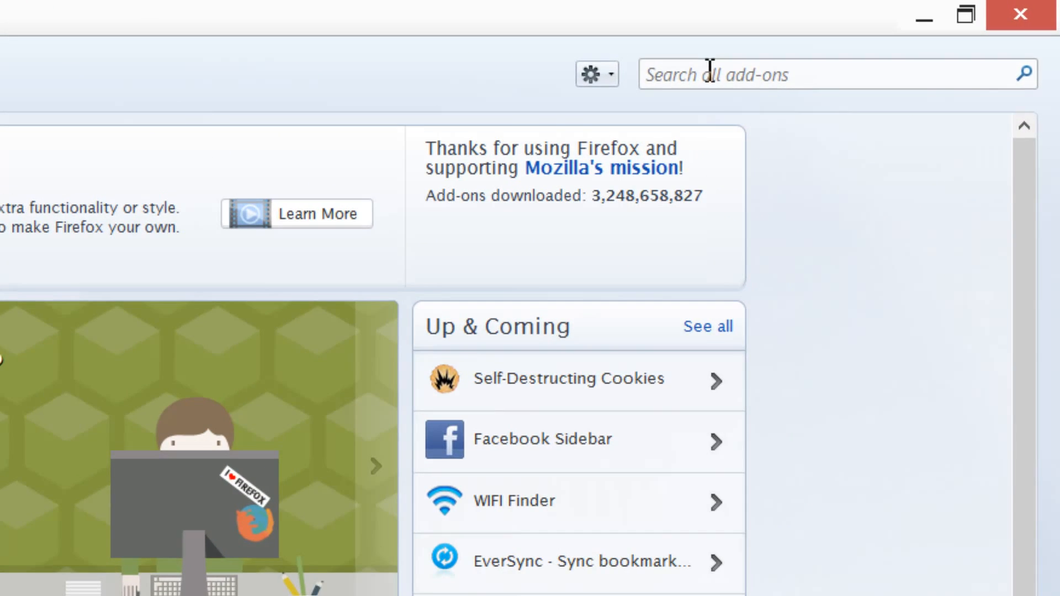
pyautogui.click(803, 52)
pyautogui.write('adblock')
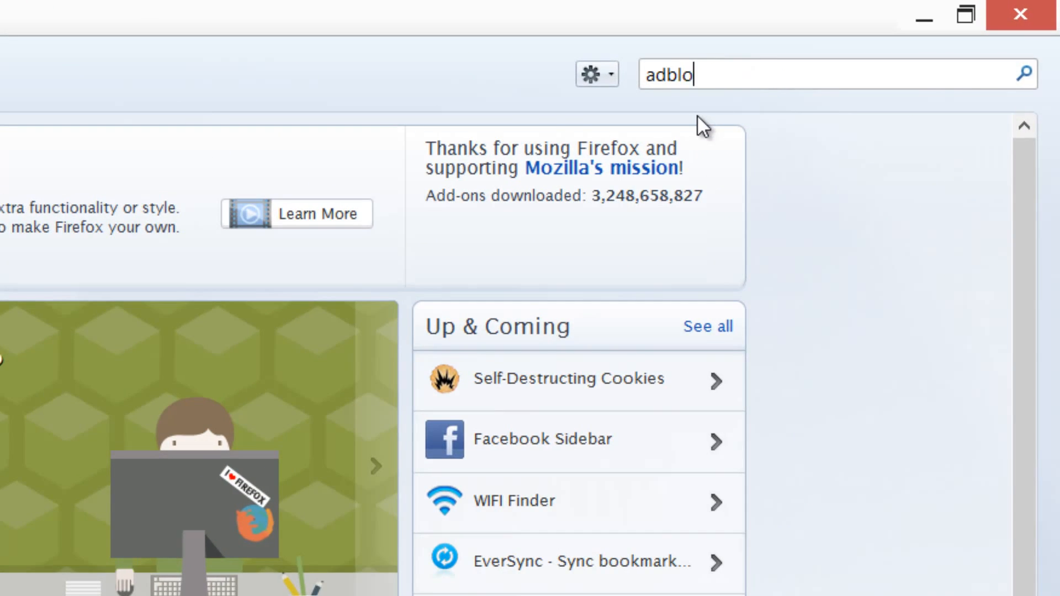
pyautogui.press('Return')
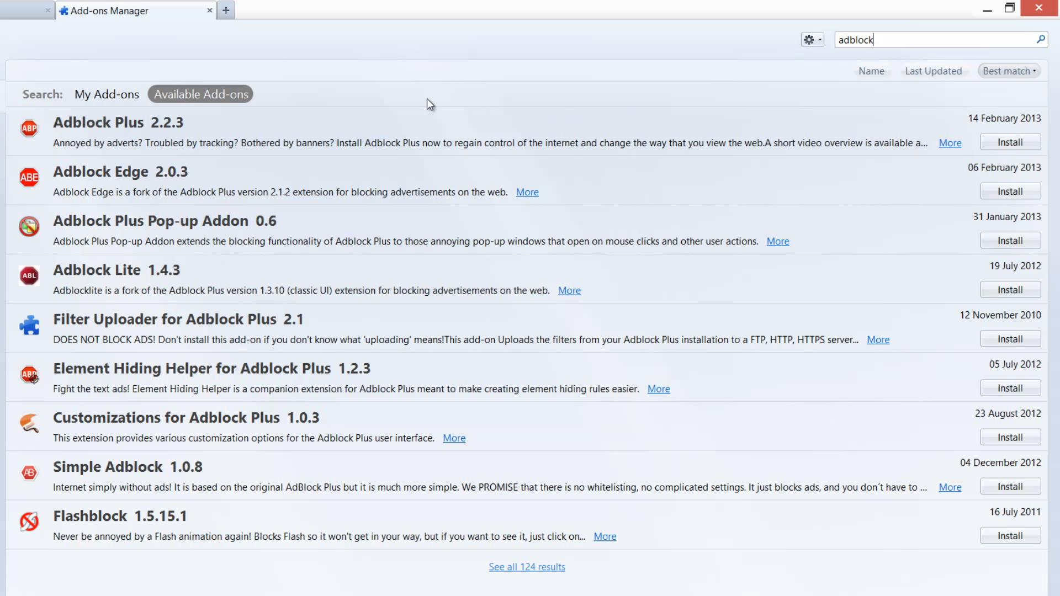
pyautogui.click(999, 142)
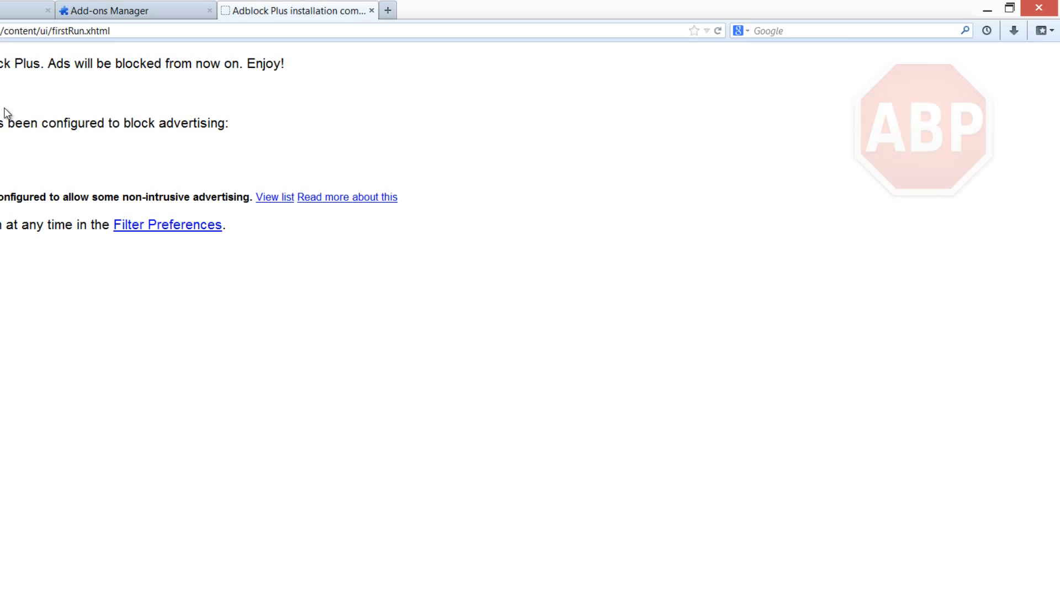
pyautogui.click(108, 11)
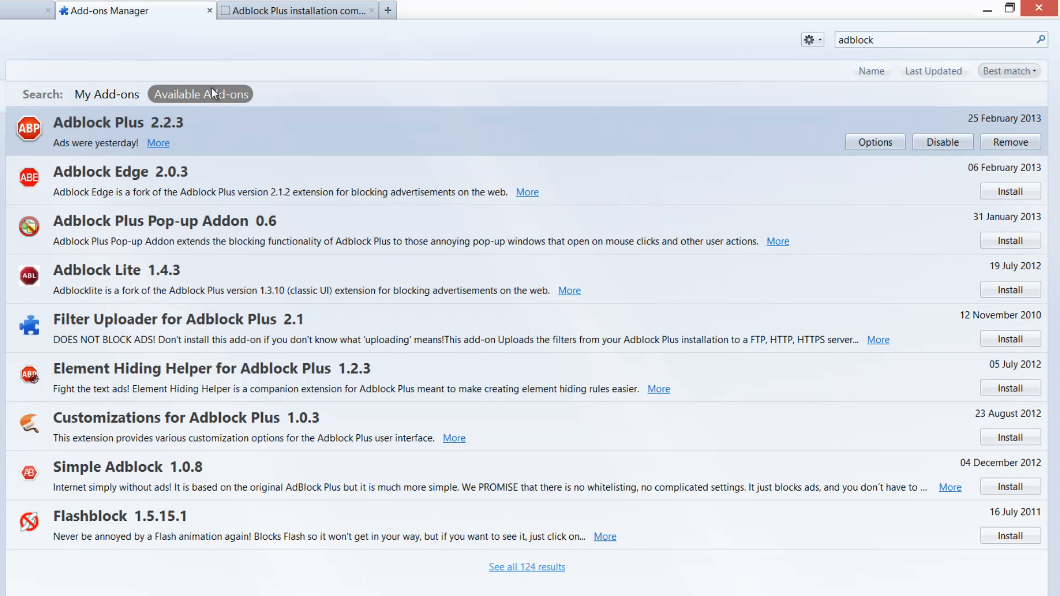
# Add the EasyList and ABPindo+EasyList filter subscriptions in the Adblock Plus filter preferences
pyautogui.click(257, 12)
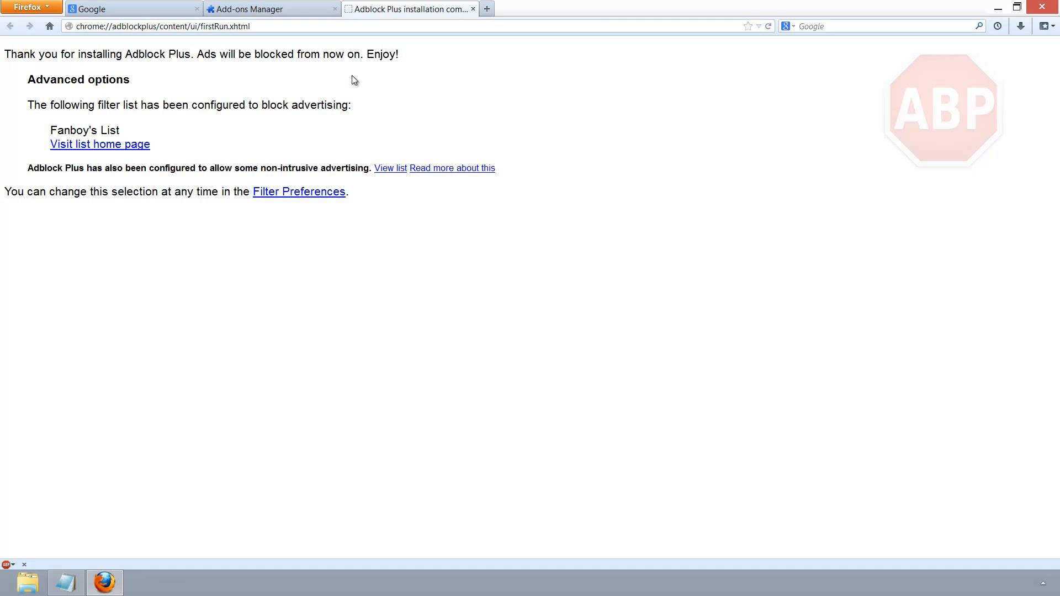
pyautogui.click(272, 193)
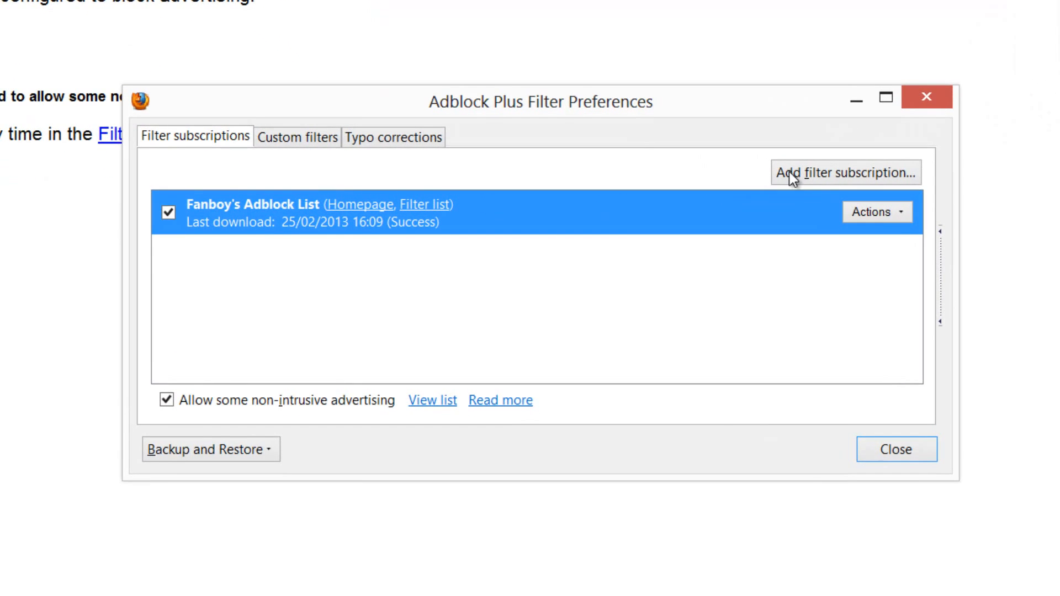
pyautogui.click(844, 180)
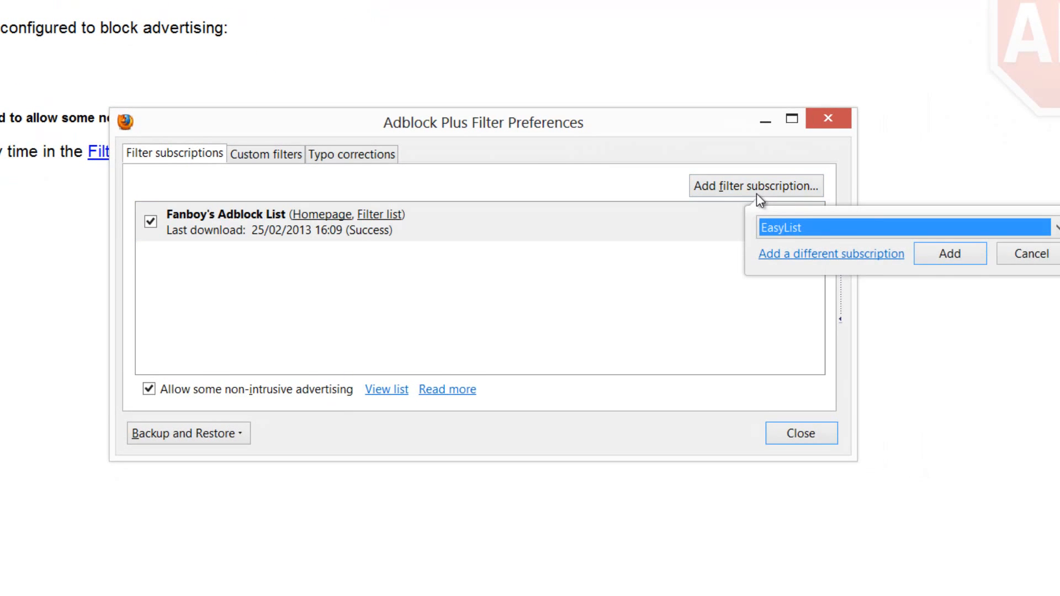
pyautogui.click(942, 256)
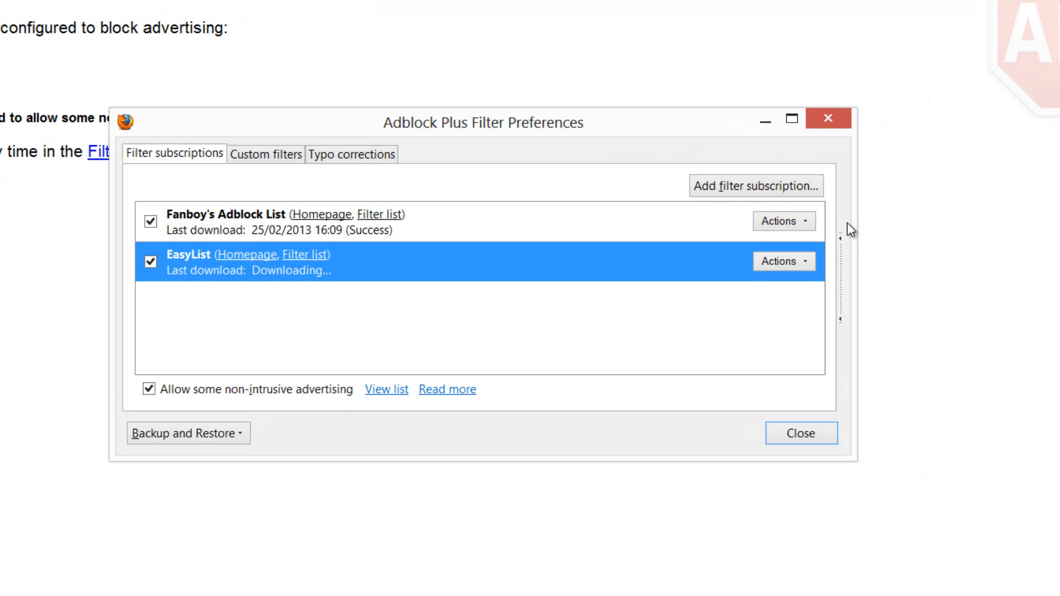
pyautogui.click(763, 182)
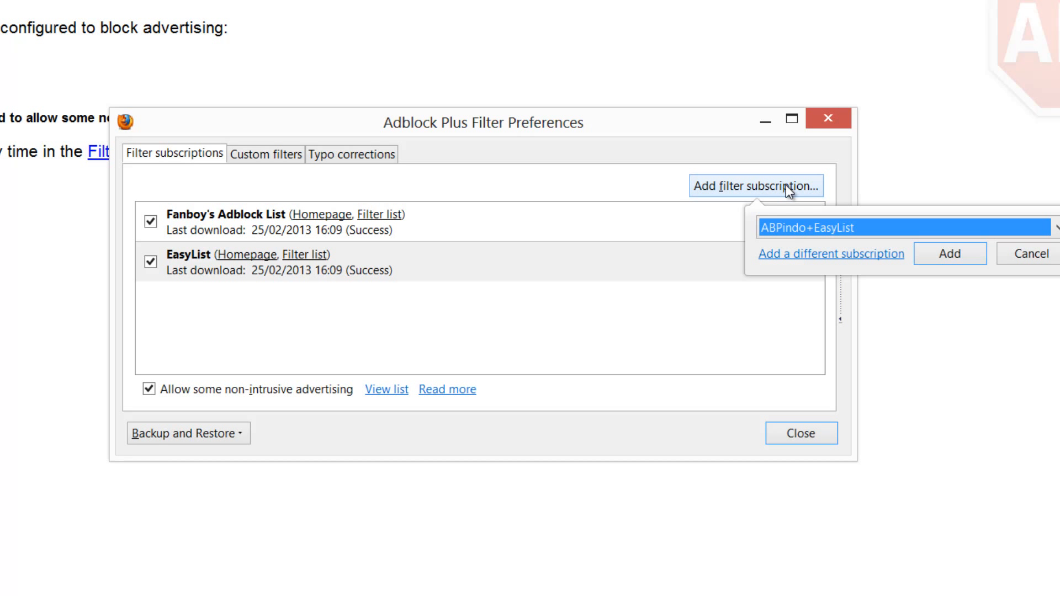
pyautogui.click(939, 253)
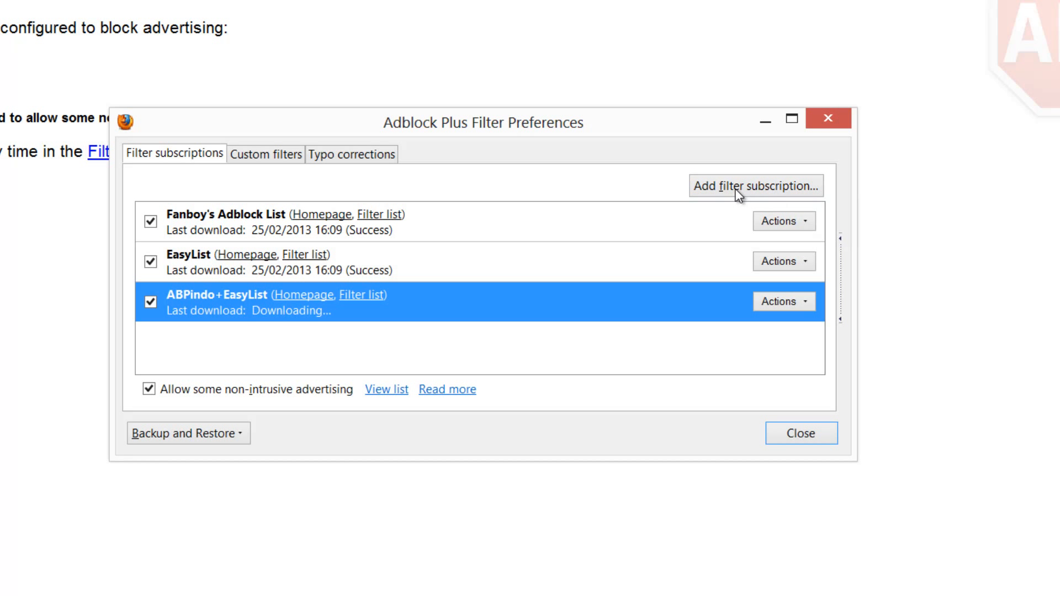
# Add the ChinaList+EasyList filter subscription, then close the filter preferences and the Adblock Plus installation page
pyautogui.click(794, 187)
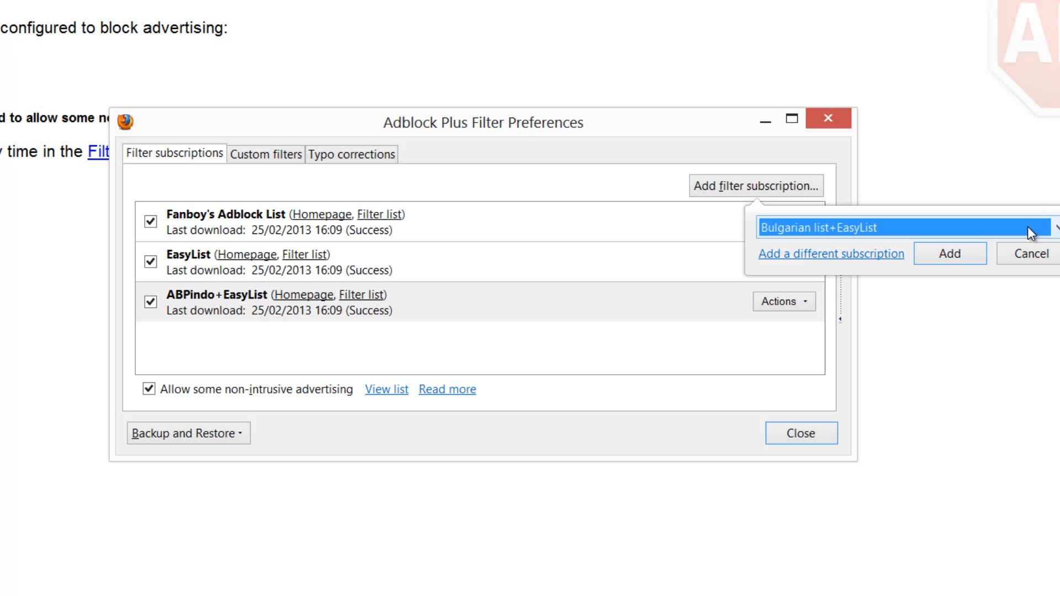
pyautogui.click(1051, 229)
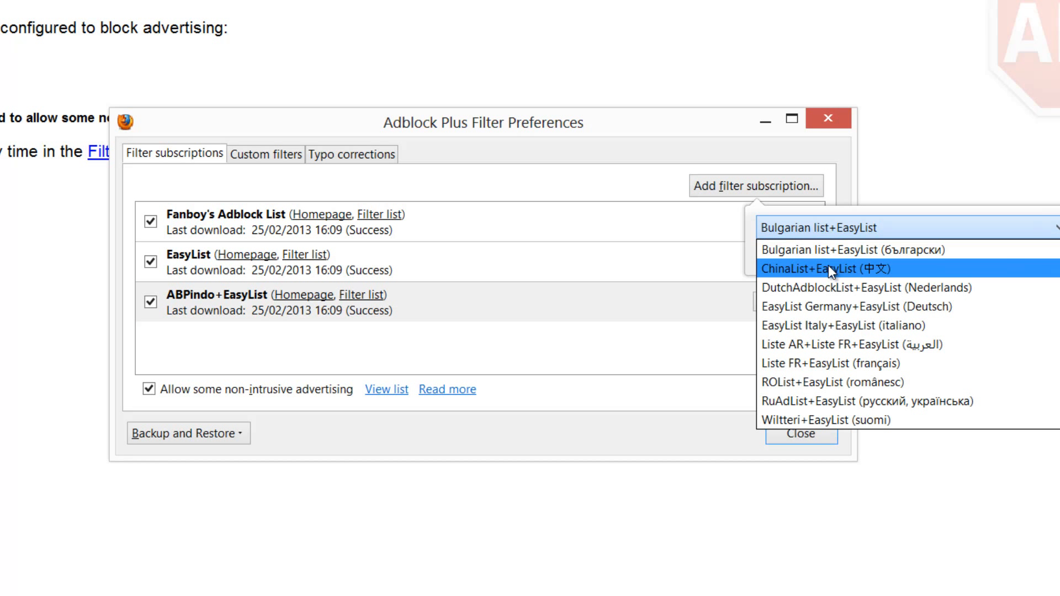
pyautogui.click(867, 267)
pyautogui.click(877, 256)
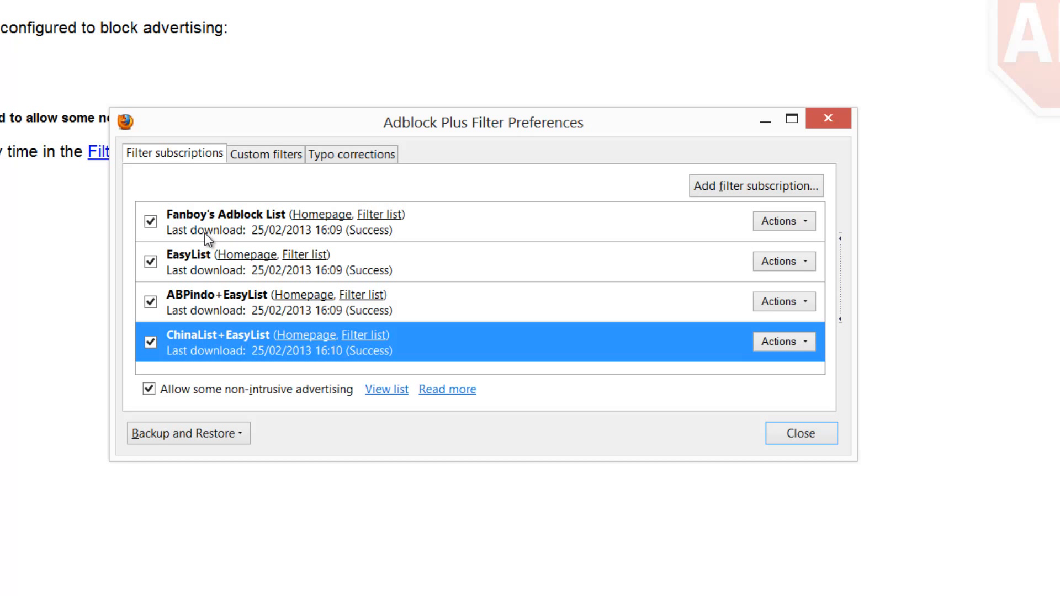
pyautogui.click(790, 435)
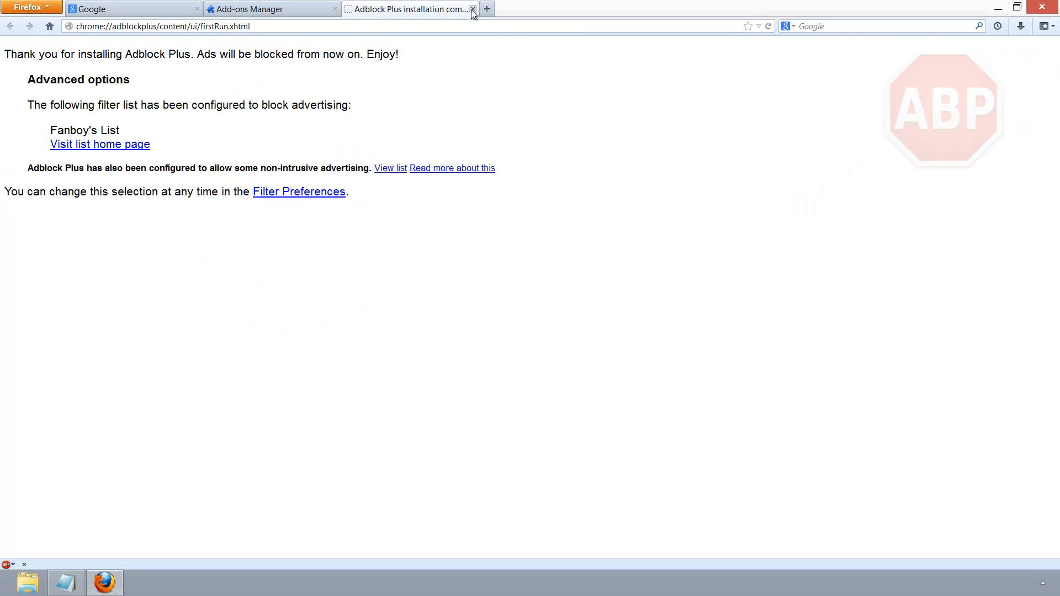
pyautogui.click(455, 0)
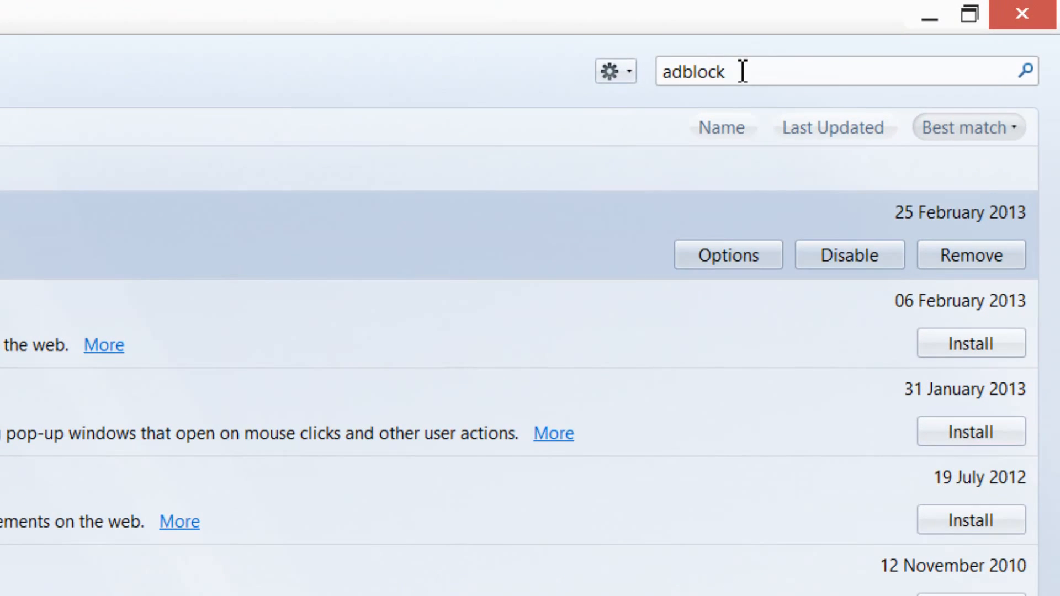
# Search the available add-ons for "do not track"
pyautogui.moveTo(907, 34); pyautogui.dragTo(831, 36)
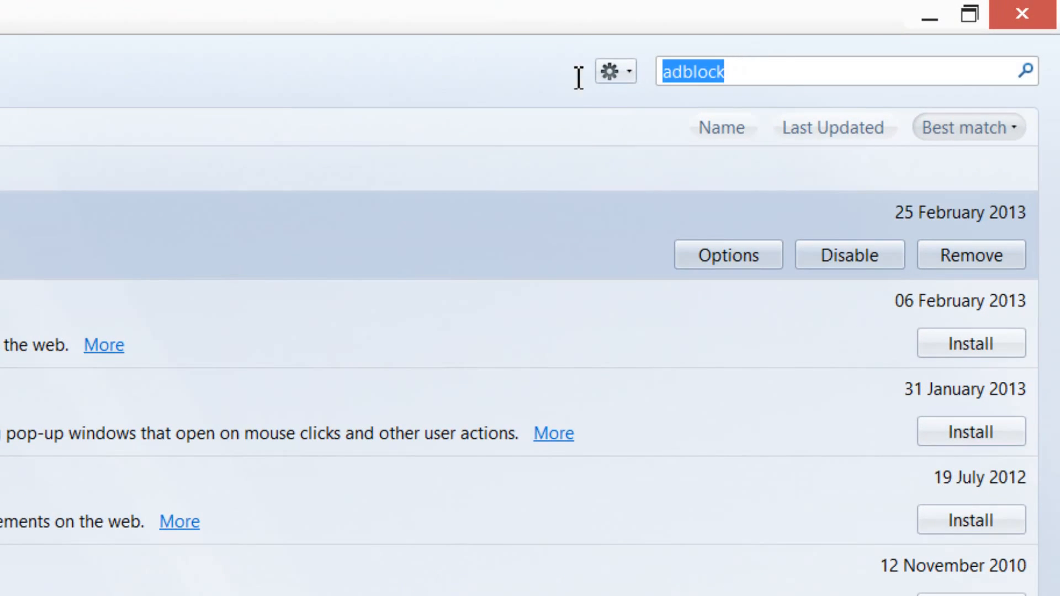
pyautogui.write('do not ')
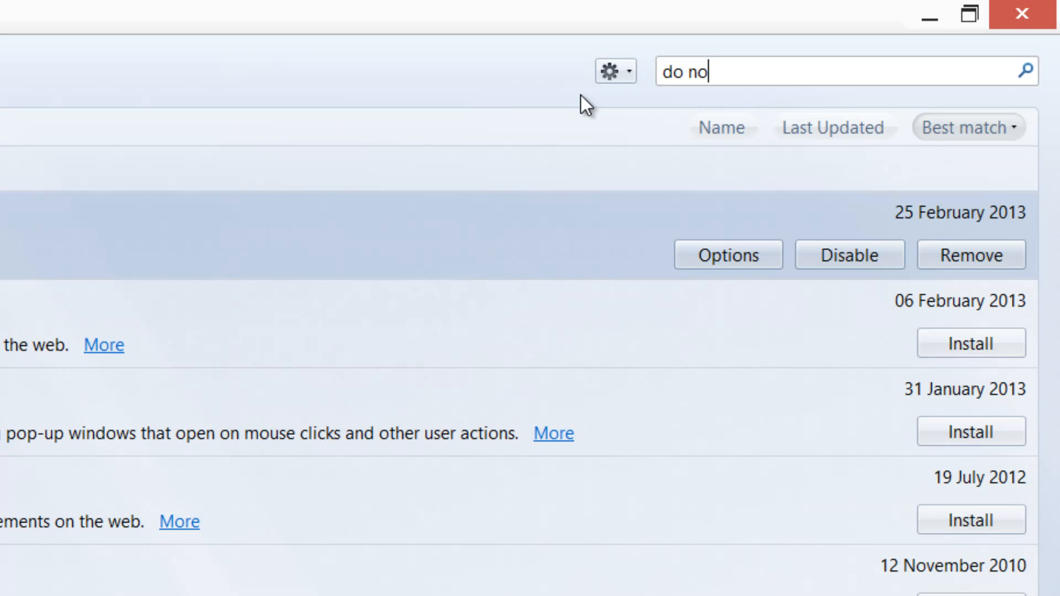
pyautogui.write('track')
pyautogui.press('Return')
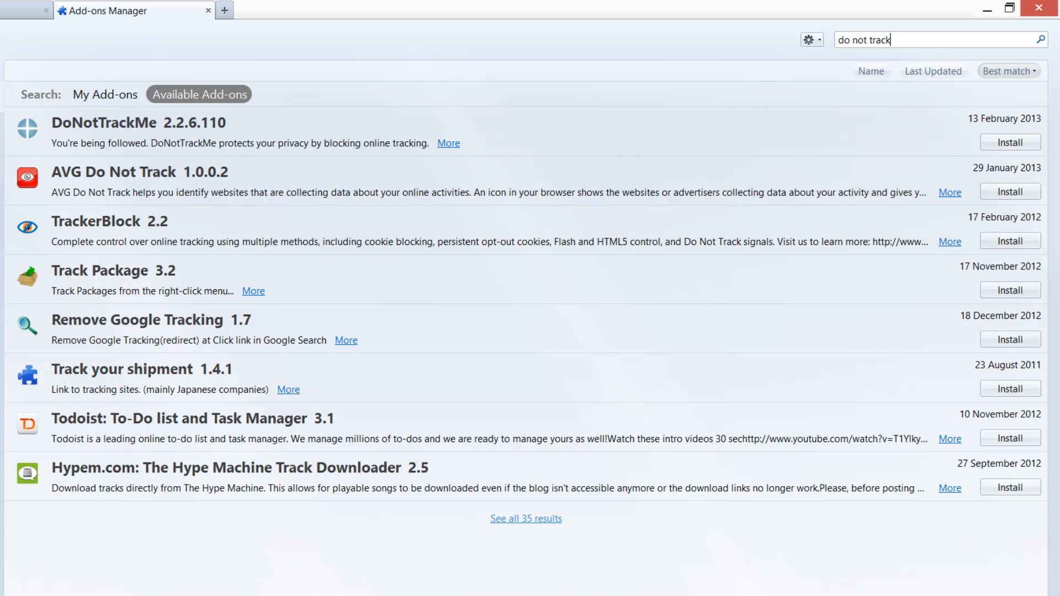
# Check the do-not-track setting in the Privacy options and close the options without changes
pyautogui.click(0, 8)
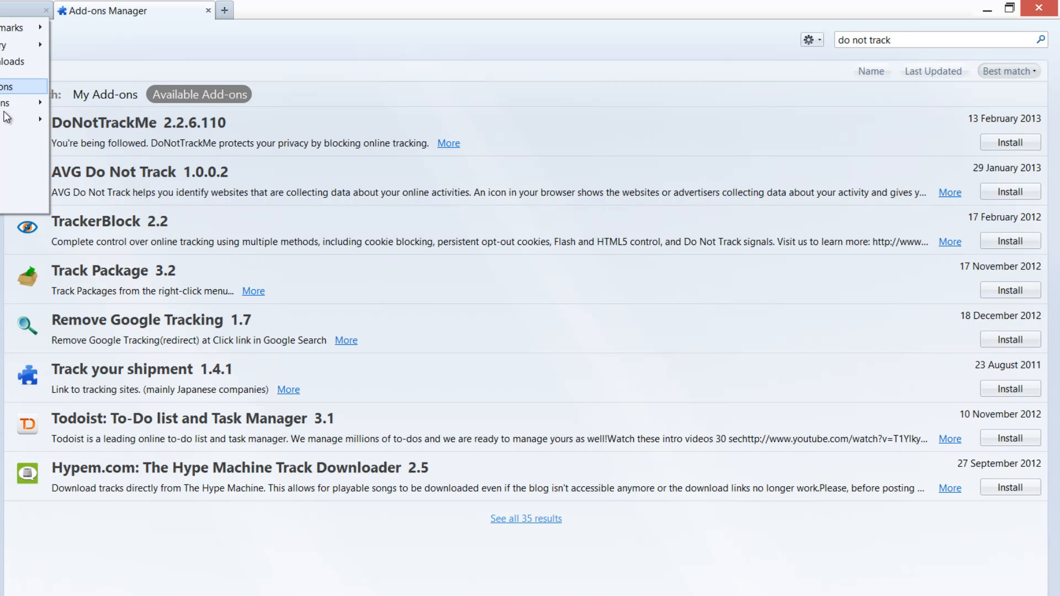
pyautogui.moveTo(32, 103)
pyautogui.click(88, 102)
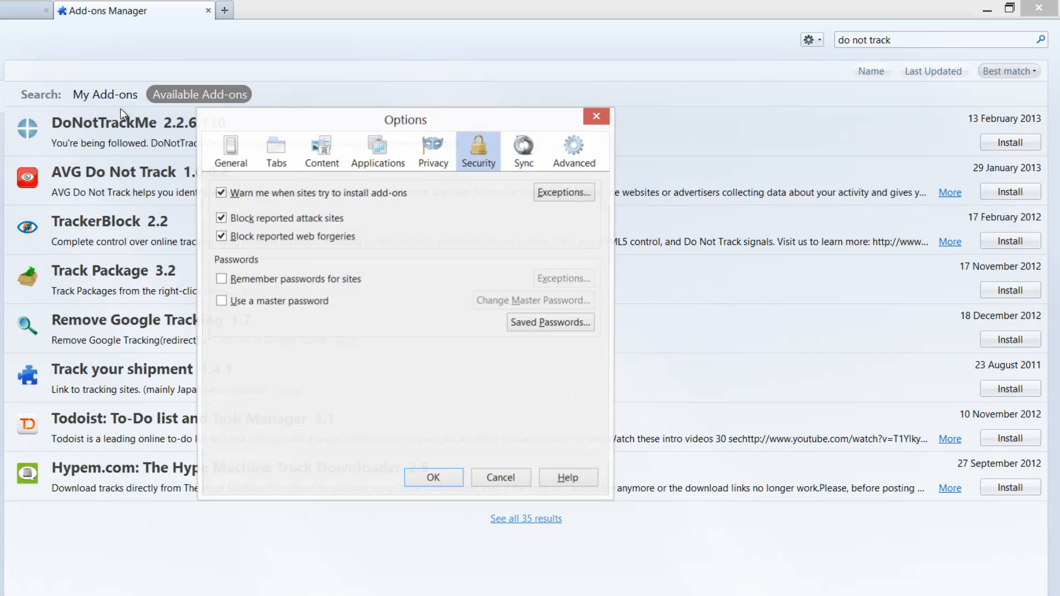
pyautogui.click(432, 147)
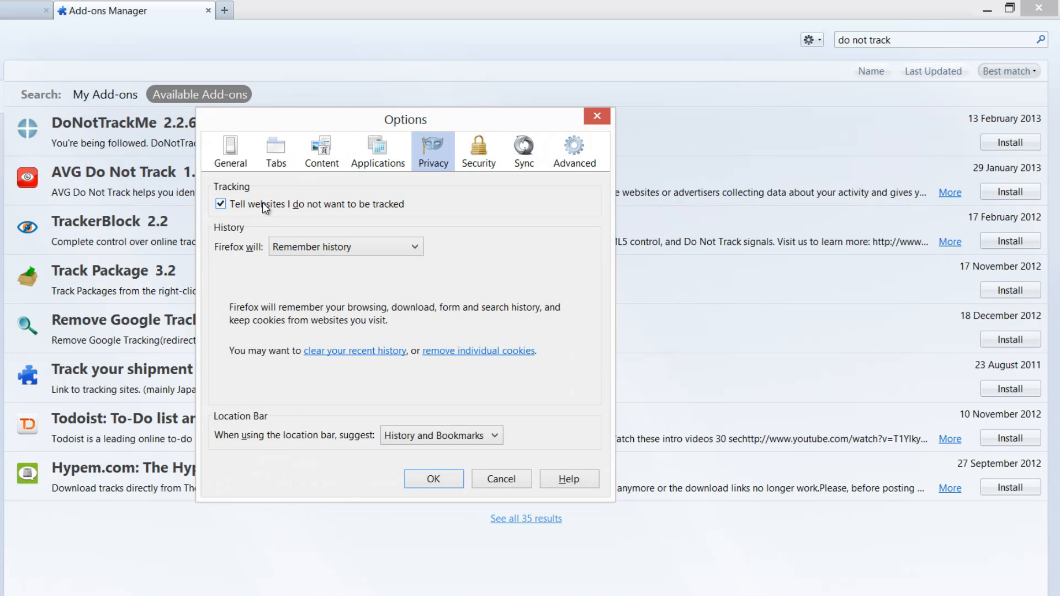
pyautogui.click(604, 115)
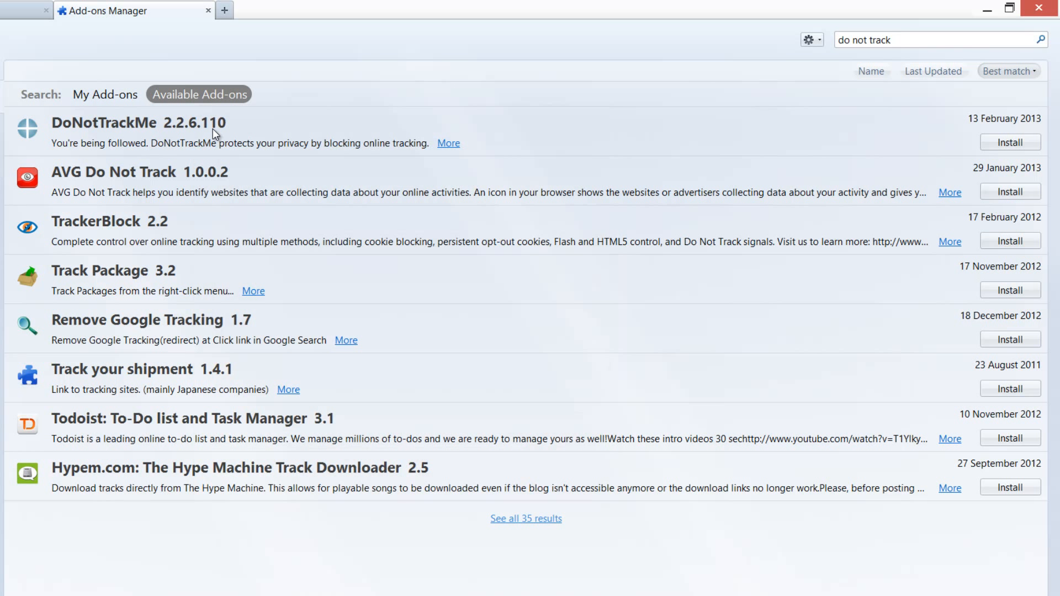
# Install the DoNotTrackMe 2.2.6.110 add-on, restart the browser and close the add-on's welcome page
pyautogui.click(701, 133)
pyautogui.click(1006, 142)
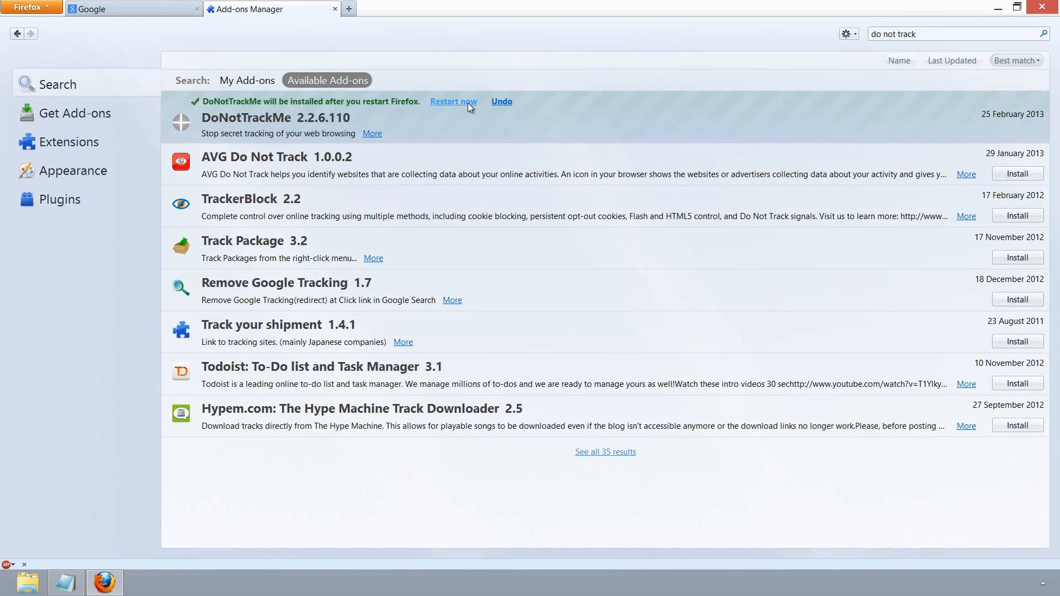
pyautogui.click(468, 102)
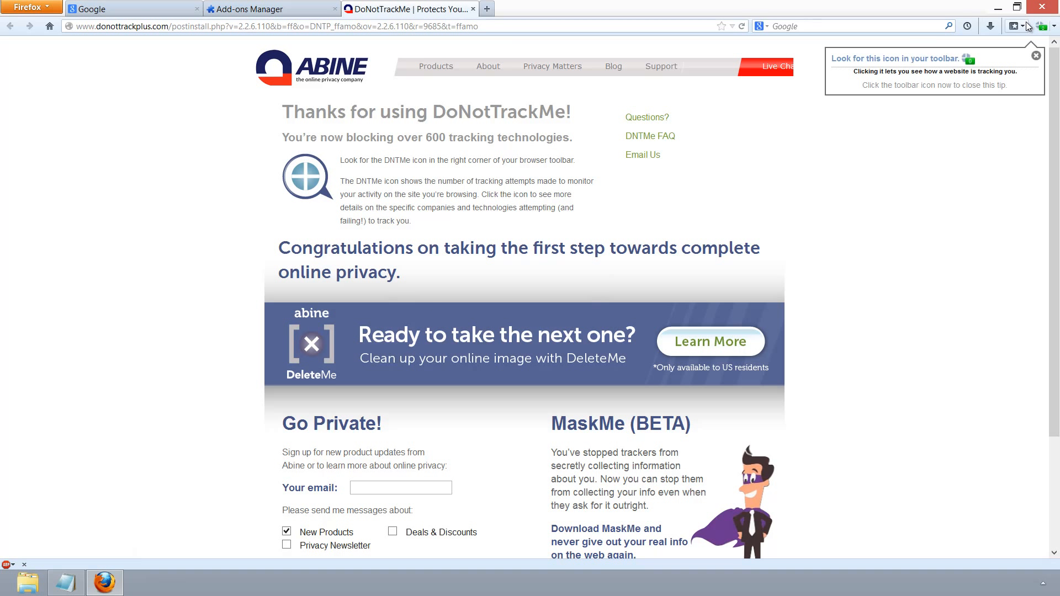
pyautogui.click(473, 9)
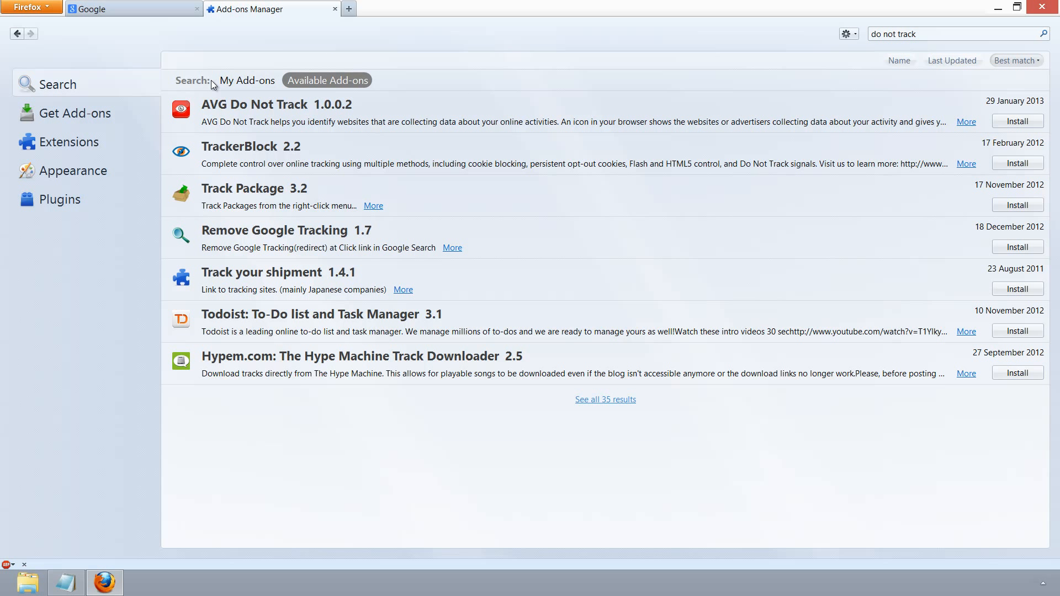
# Hide the add-on bar and insert a separator between the bookmarks and DoNotTrackMe icons on the navigation toolbar
pyautogui.click(153, 8)
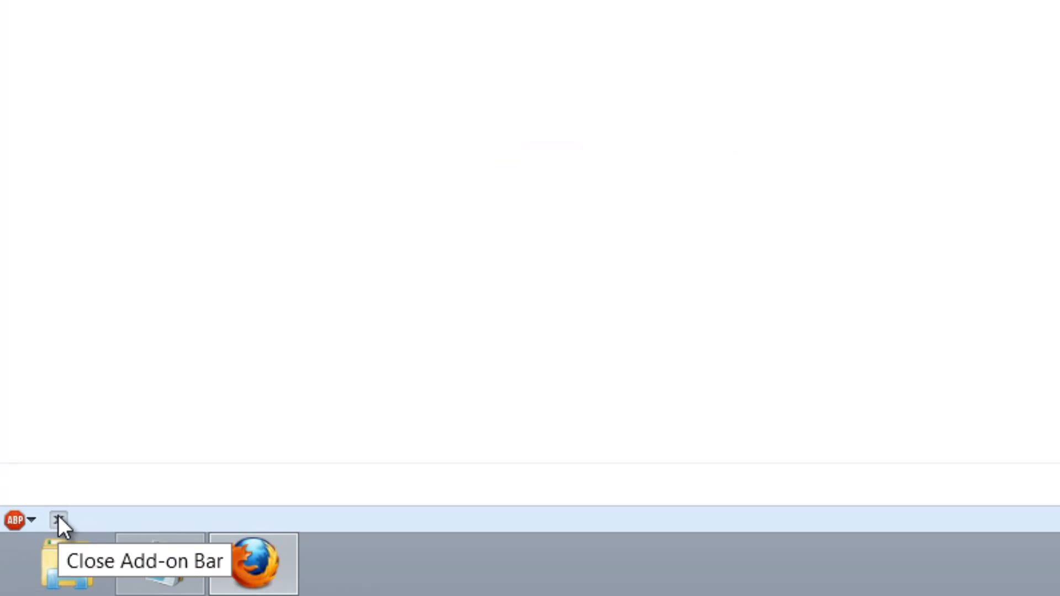
pyautogui.click(59, 519)
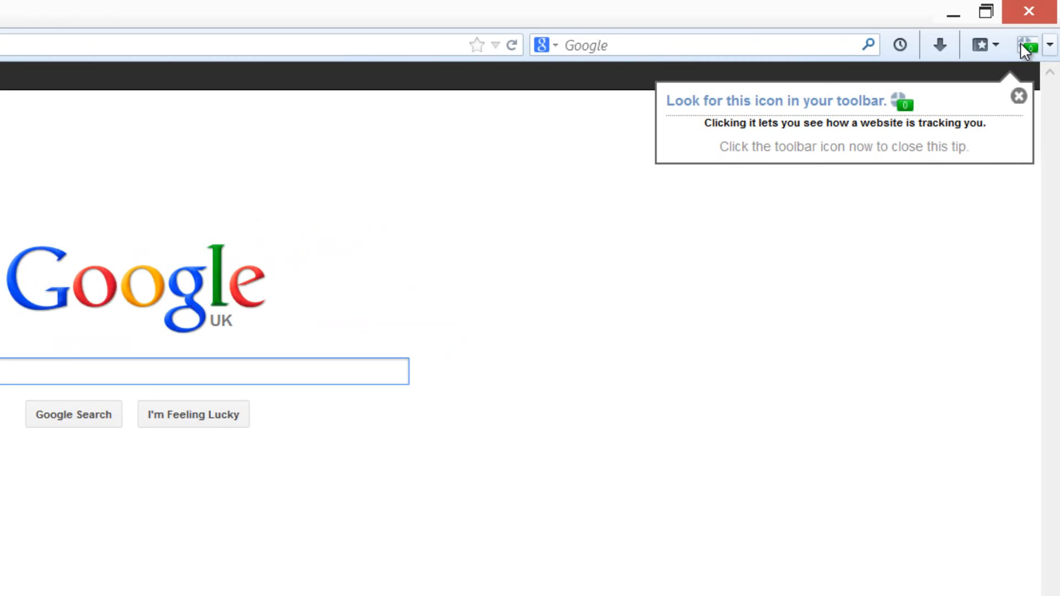
pyautogui.rightClick(1020, 42)
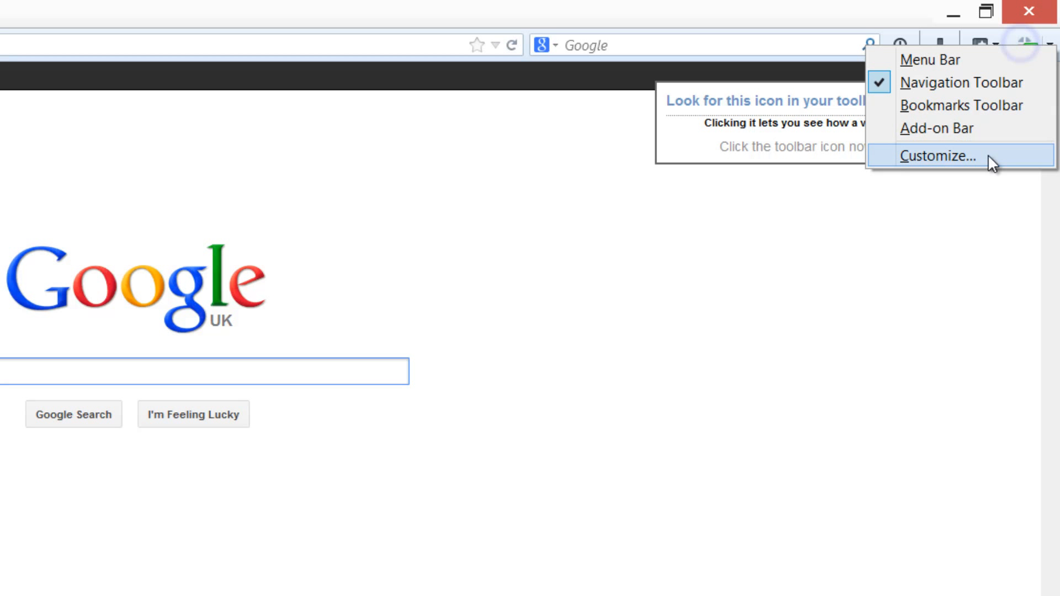
pyautogui.click(1020, 173)
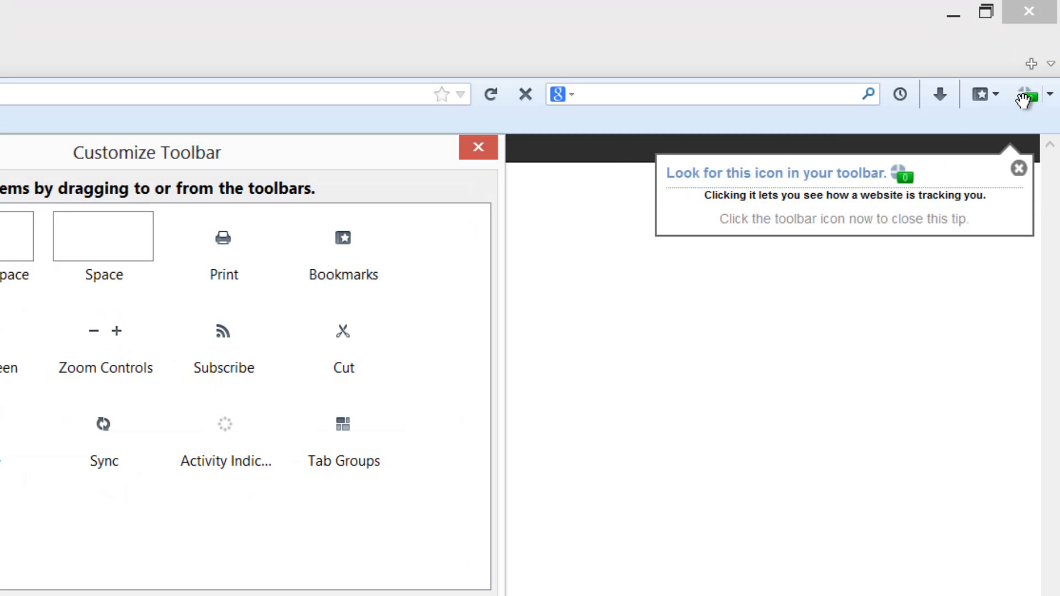
pyautogui.moveTo(1033, 95)
pyautogui.mouseDown()
pyautogui.moveTo(990, 132)
pyautogui.moveTo(371, 415)
pyautogui.moveTo(130, 563)
pyautogui.moveTo(761, 267)
pyautogui.moveTo(993, 135)
pyautogui.moveTo(1026, 97)
pyautogui.mouseUp()
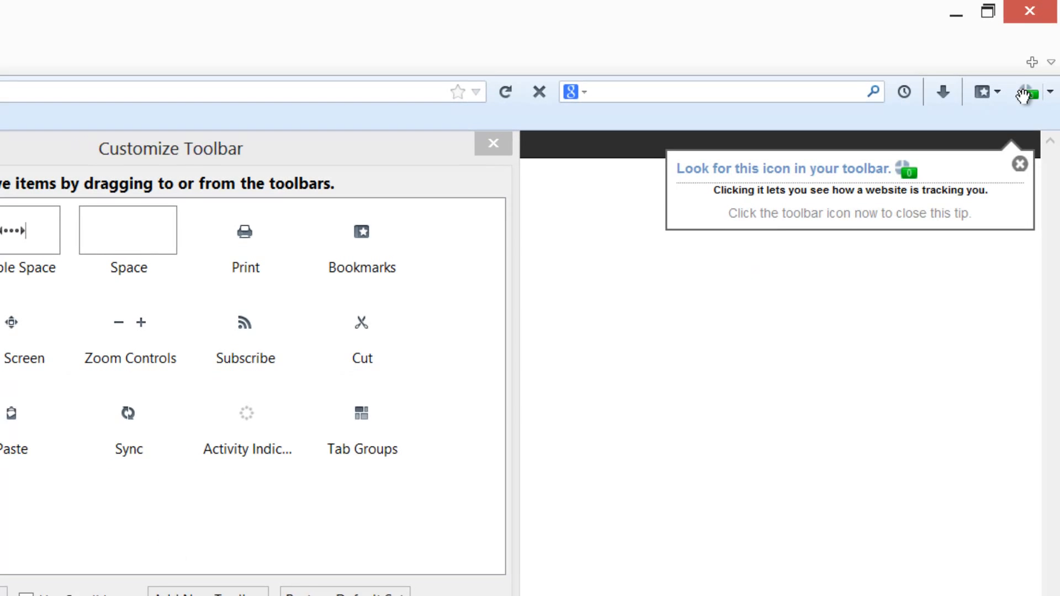
pyautogui.moveTo(85, 192); pyautogui.dragTo(1016, 82)
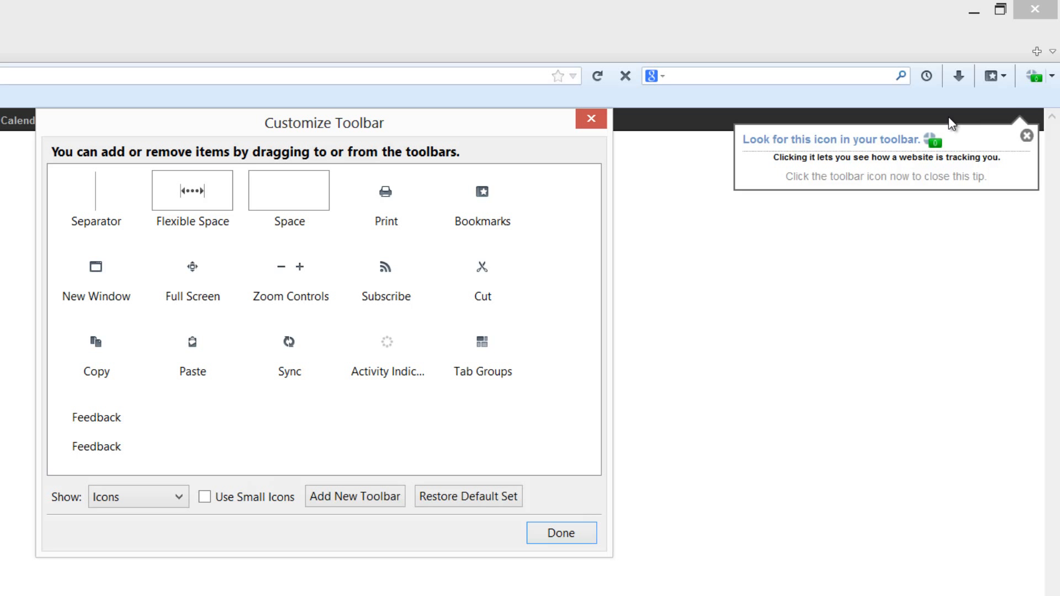
pyautogui.click(560, 533)
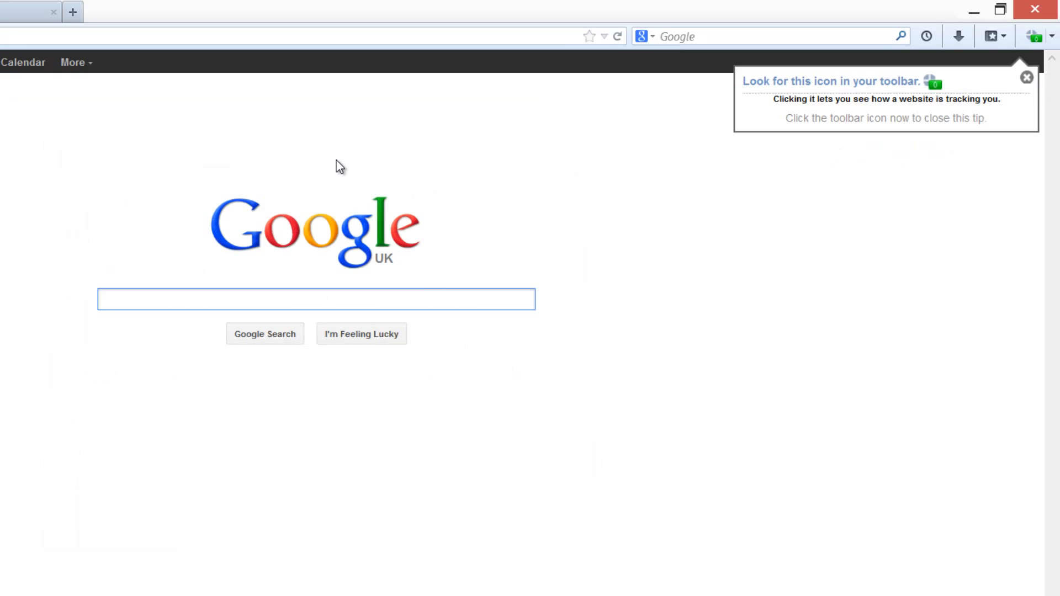
# Browse the complete themes from the Add-ons Manager and open the FT GraphiteGlow page through the FT DeepDark developer's profile
pyautogui.click(292, 11)
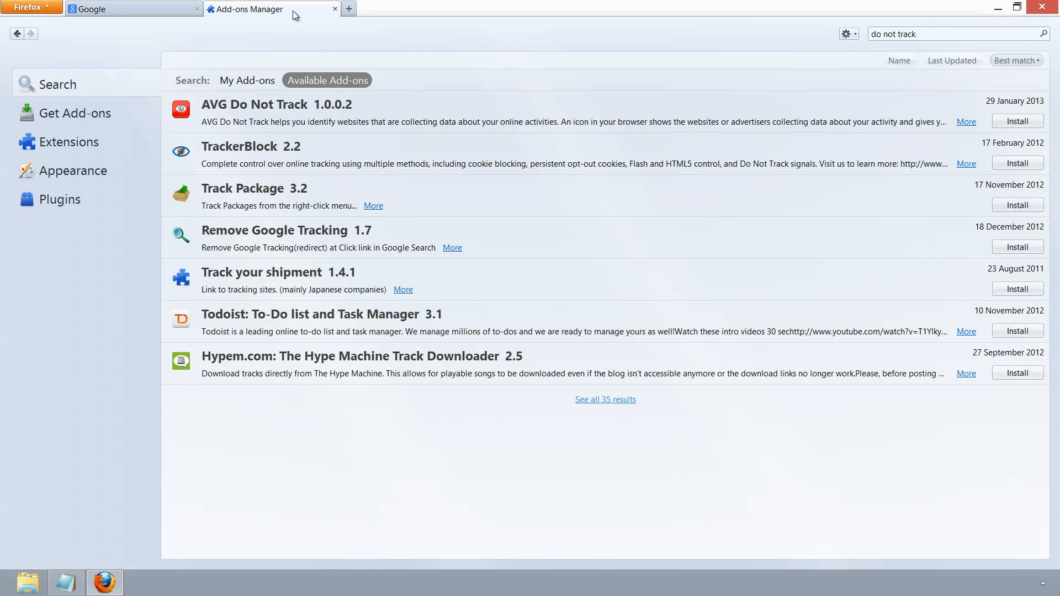
pyautogui.click(79, 112)
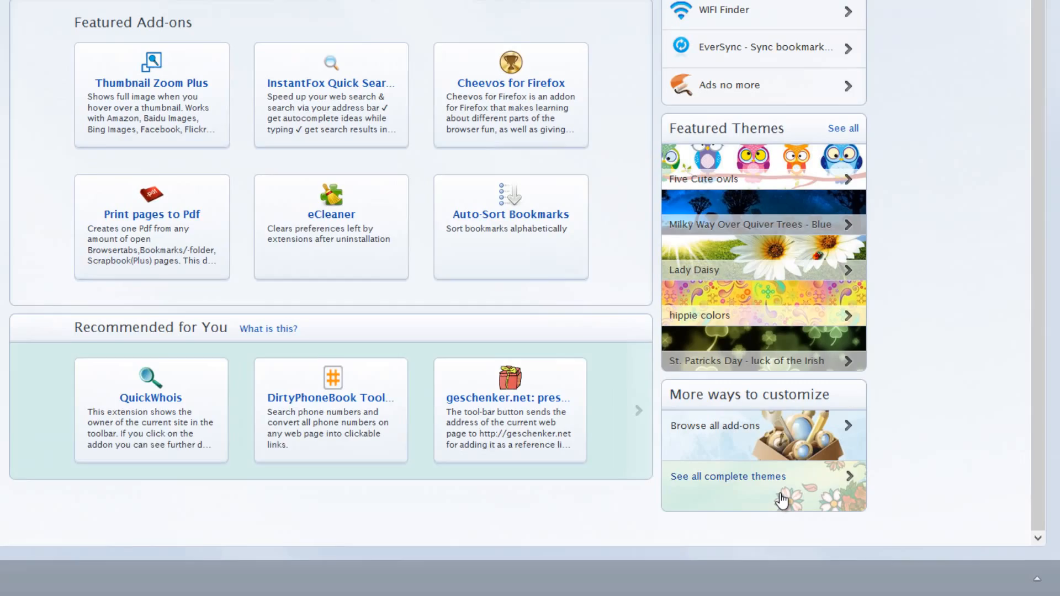
pyautogui.click(718, 478)
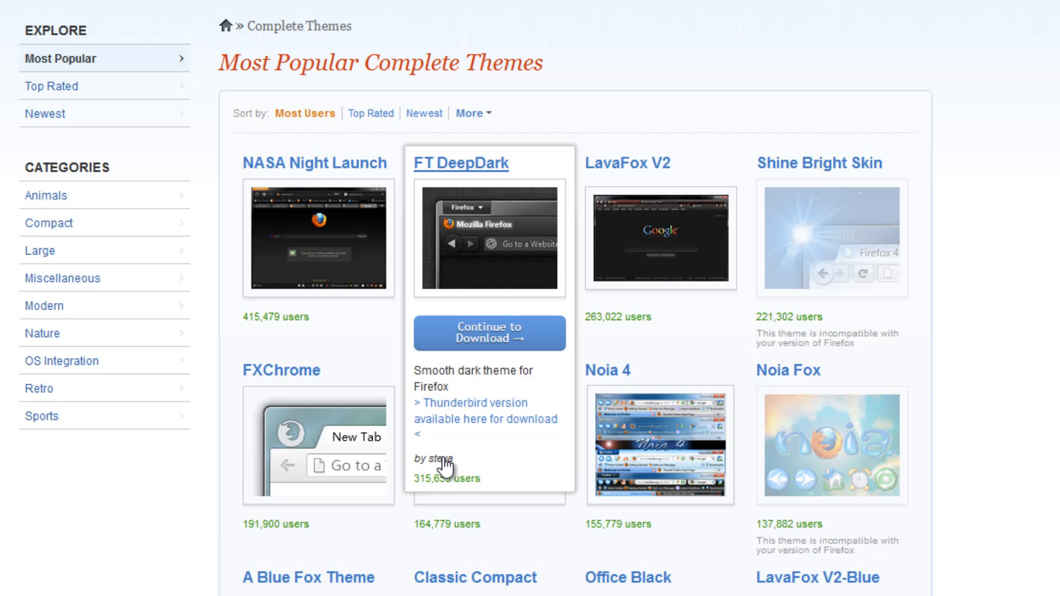
pyautogui.click(442, 460)
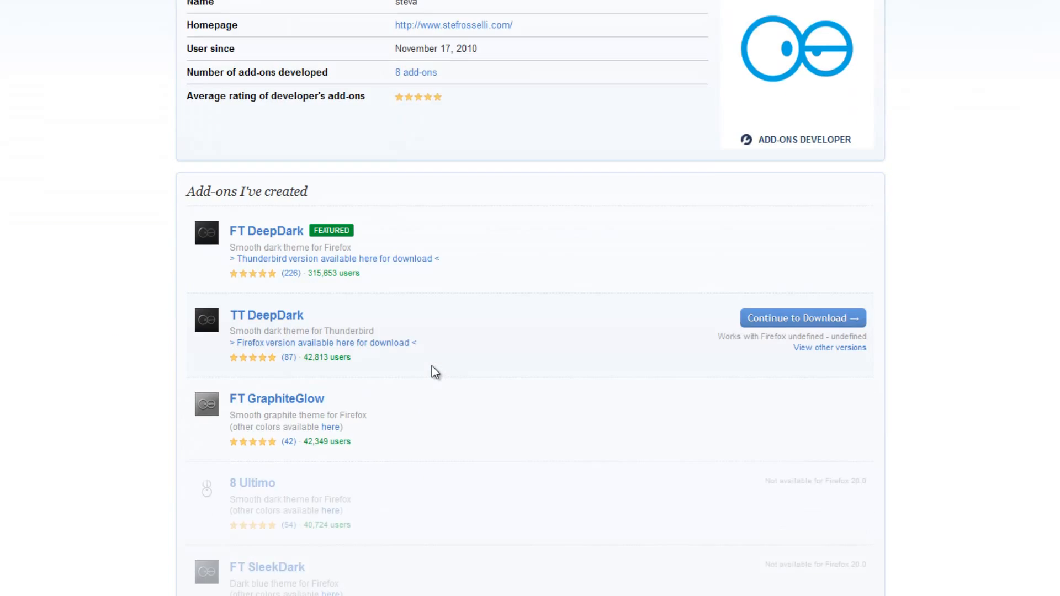
pyautogui.scroll(-3, 433, 372)
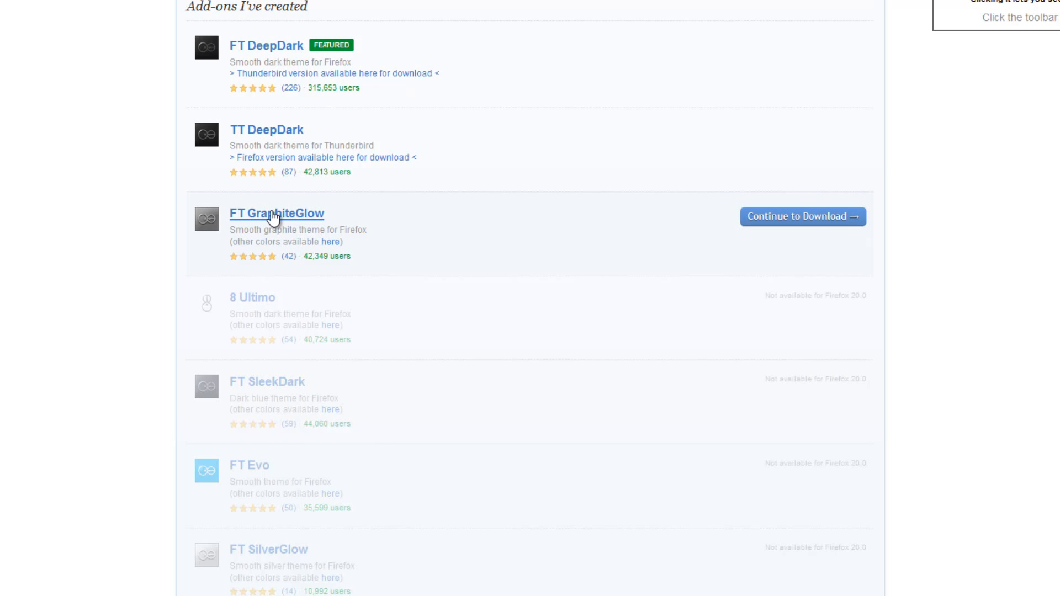
pyautogui.click(272, 215)
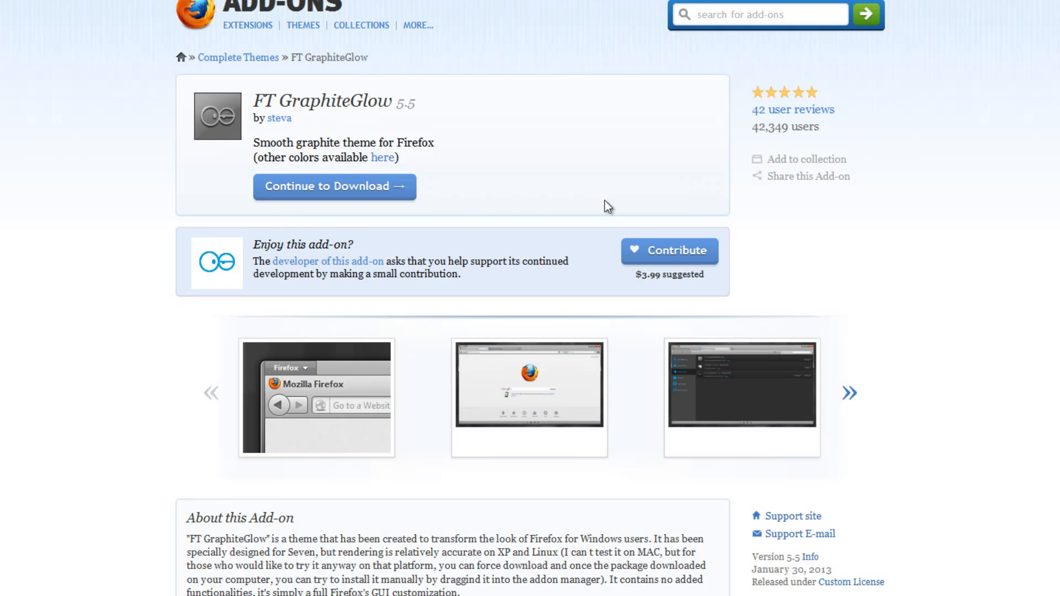
# Accept the licence agreement, install the FT GraphiteGlow 5.5 theme and restart the browser to apply it
pyautogui.click(335, 188)
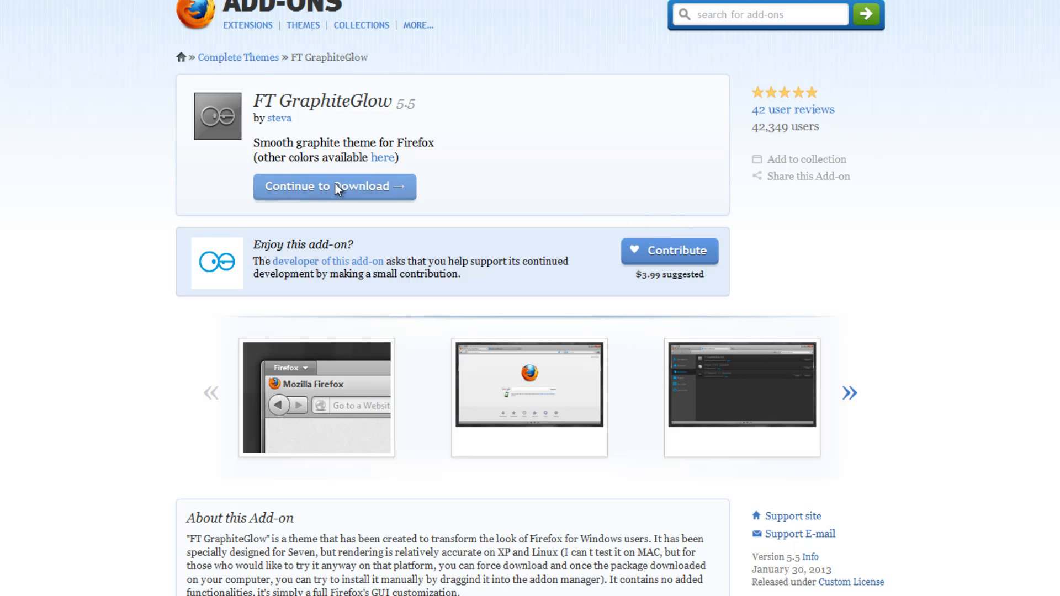
pyautogui.click(384, 229)
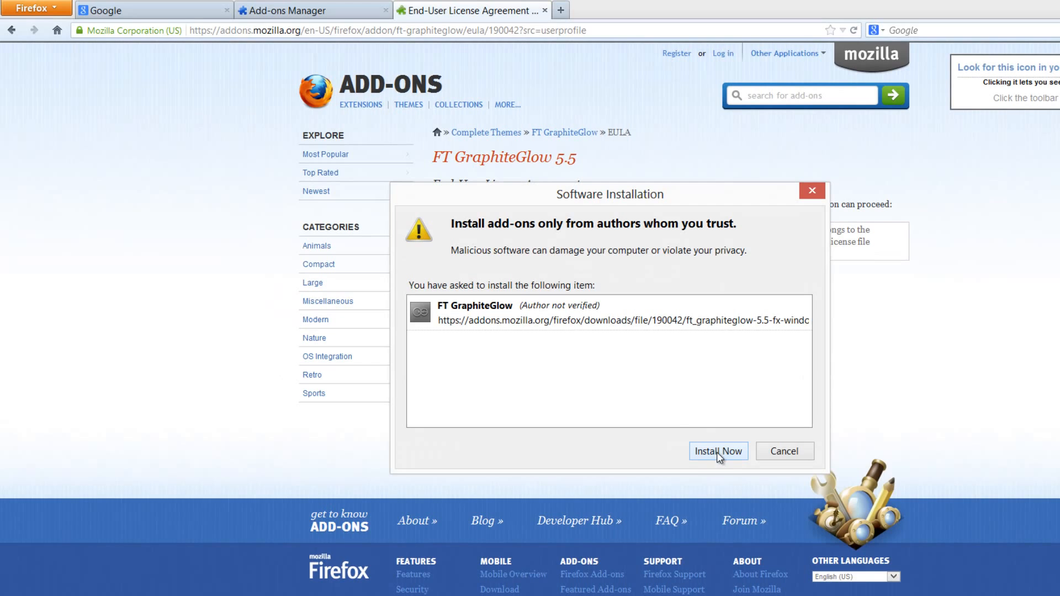
pyautogui.click(713, 458)
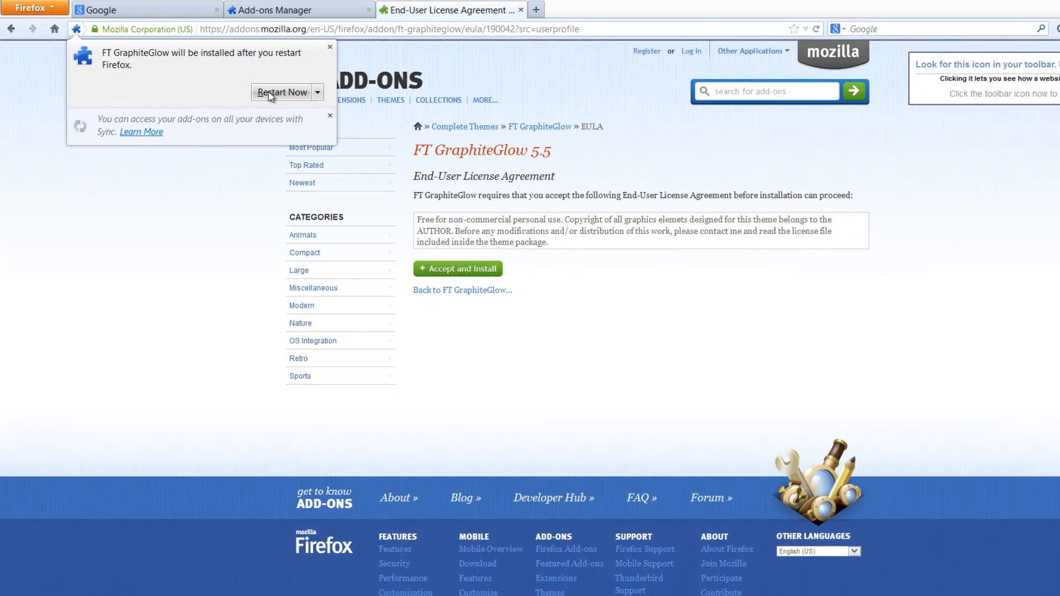
pyautogui.click(279, 97)
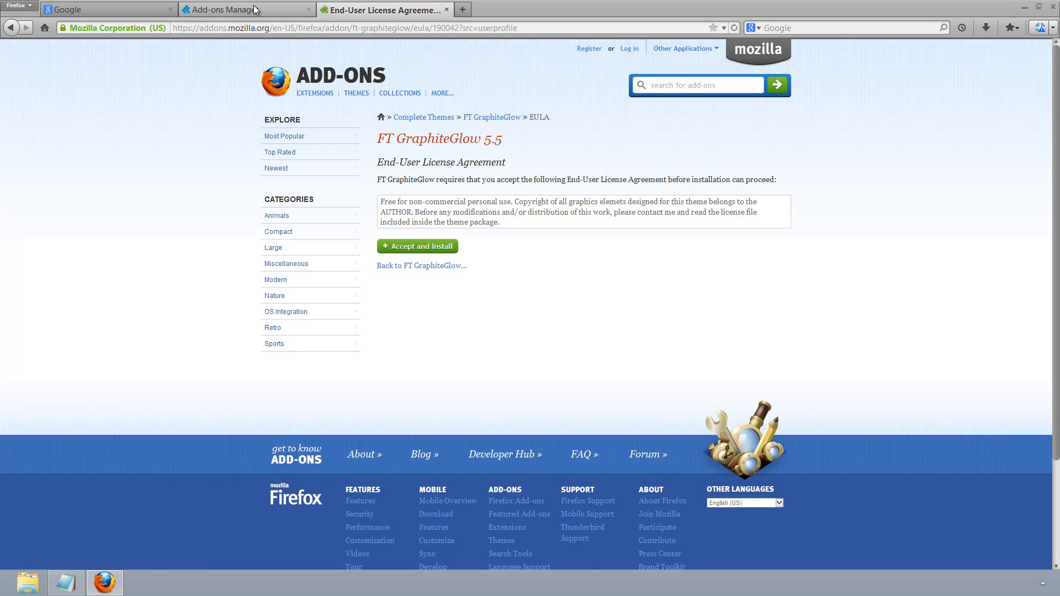
# Close the licence agreement and Add-ons Manager pages, and open the main Firefox menu on the Google page
pyautogui.click(445, 12)
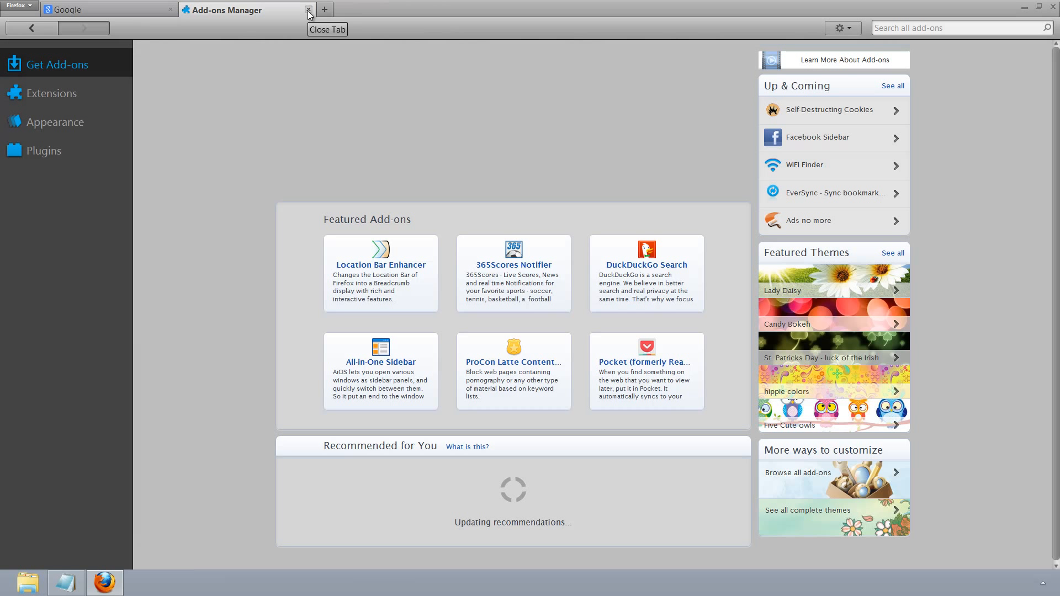
pyautogui.click(309, 10)
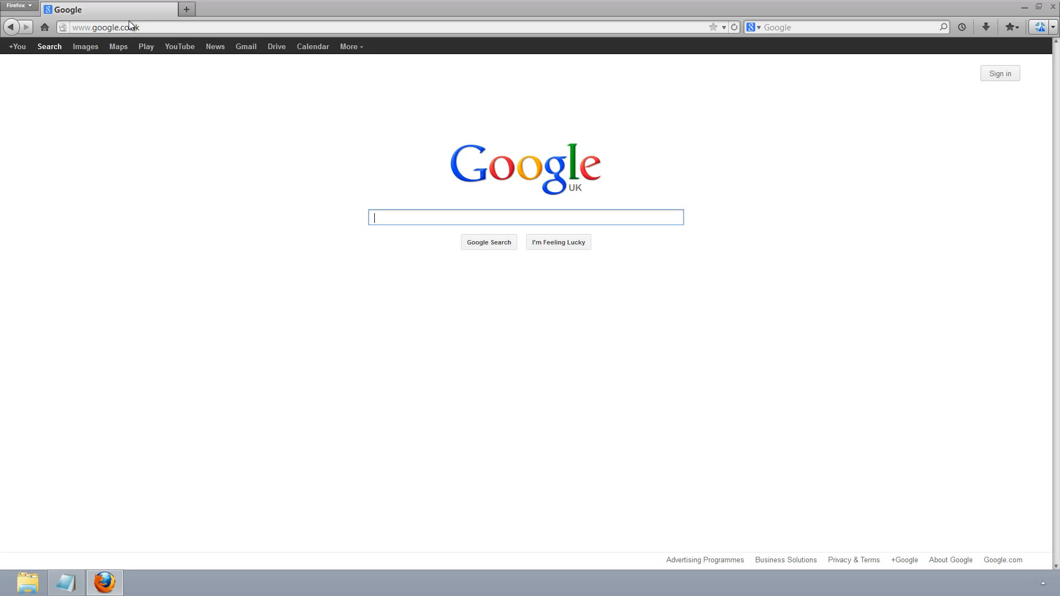
pyautogui.click(32, 11)
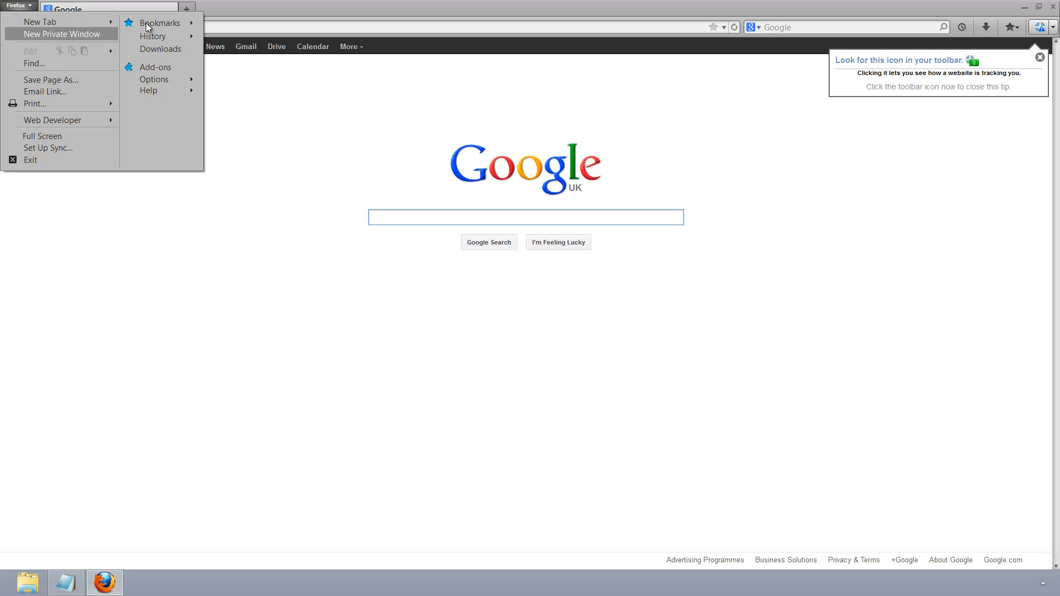
pyautogui.moveTo(176, 24)
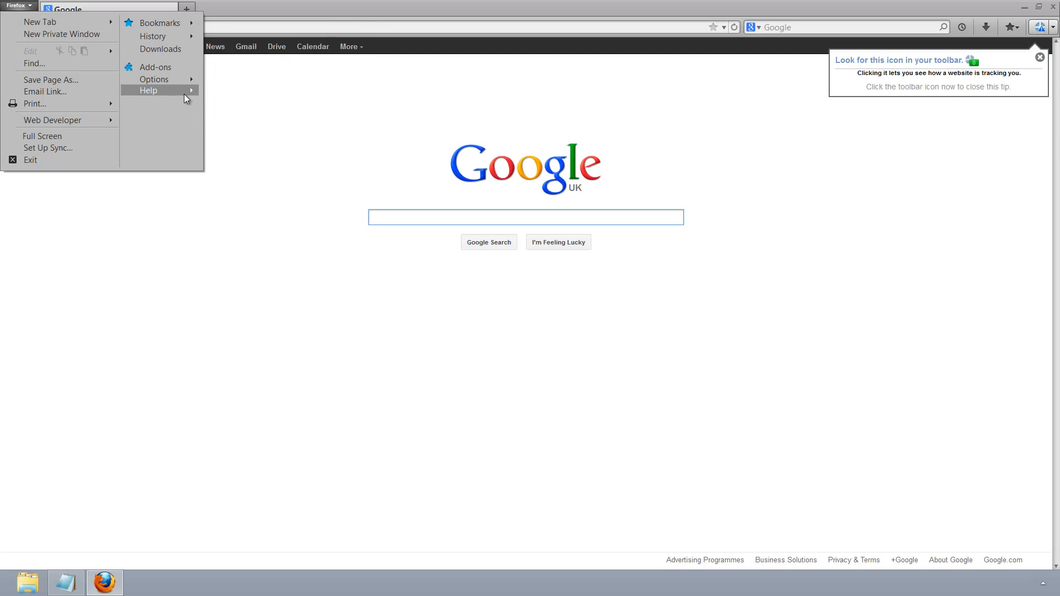
pyautogui.moveTo(184, 93)
pyautogui.click(266, 95)
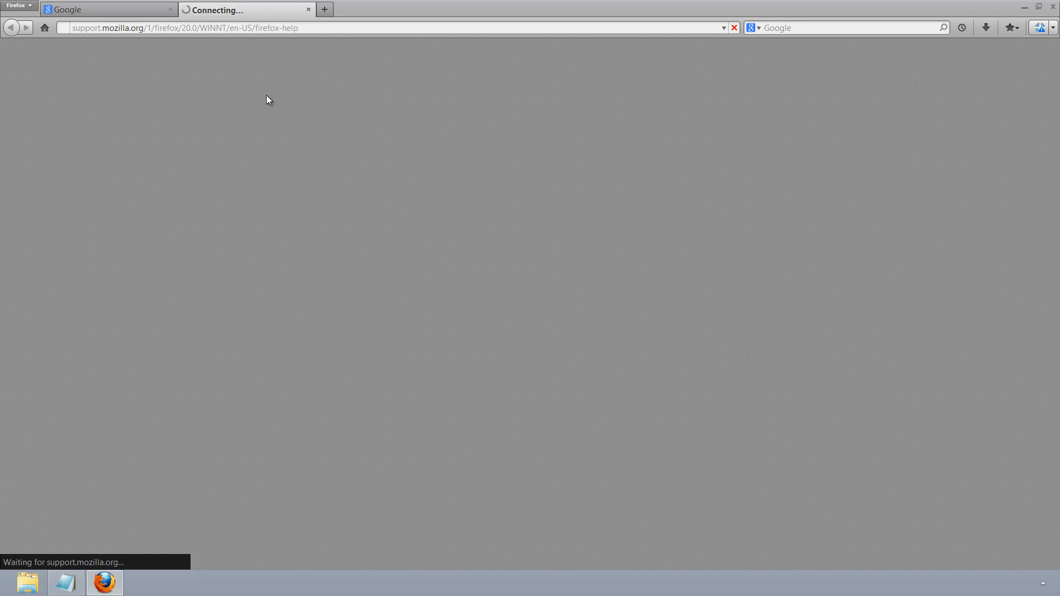
pyautogui.click(307, 10)
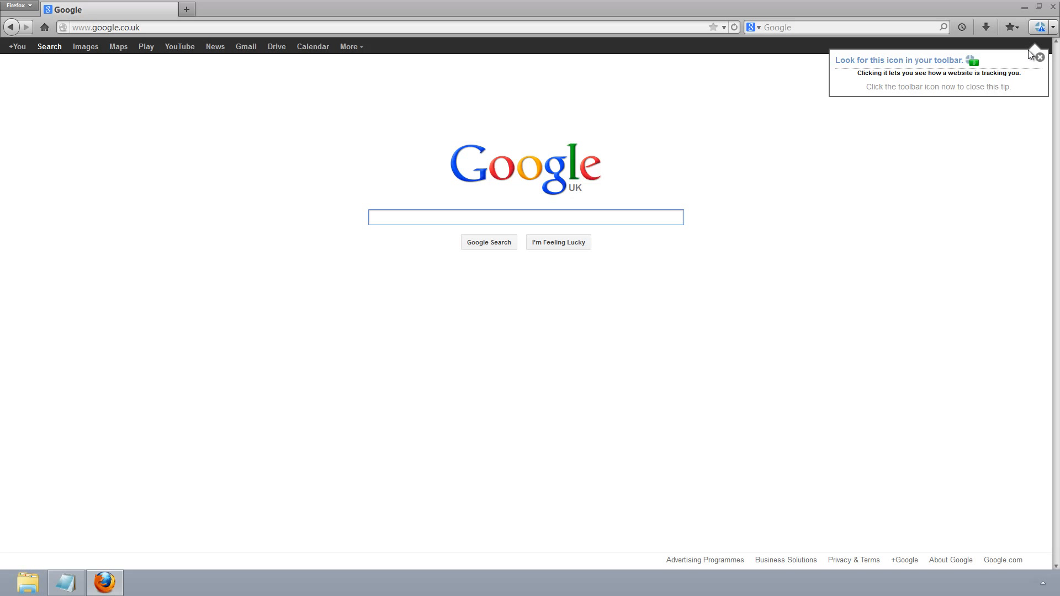
# Dismiss the DoNotTrackMe toolbar tip and check the history sidebar, downloads list and bookmarks from the navigation toolbar
pyautogui.click(1040, 57)
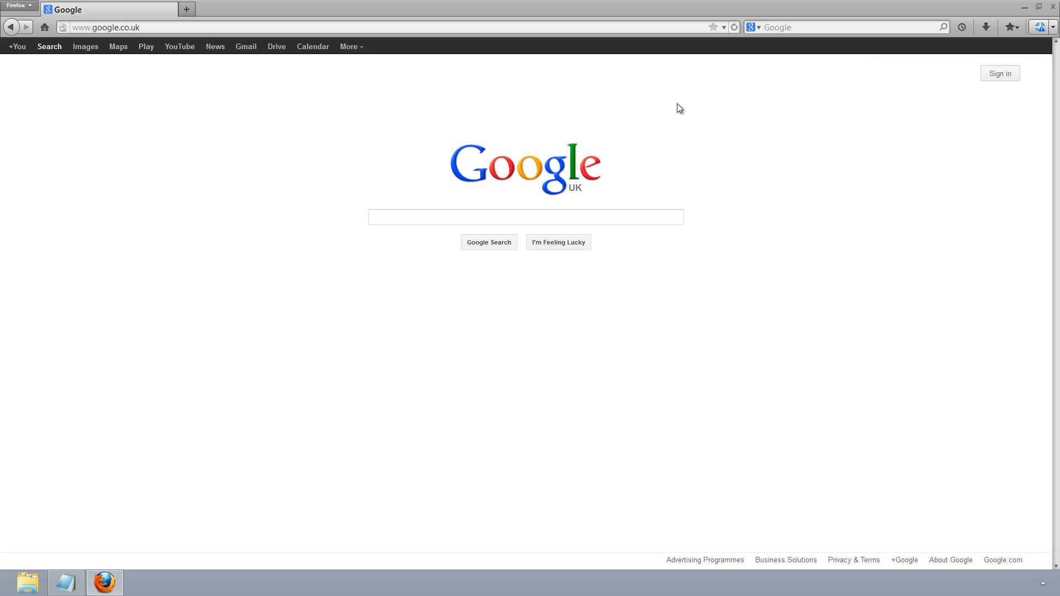
pyautogui.click(961, 27)
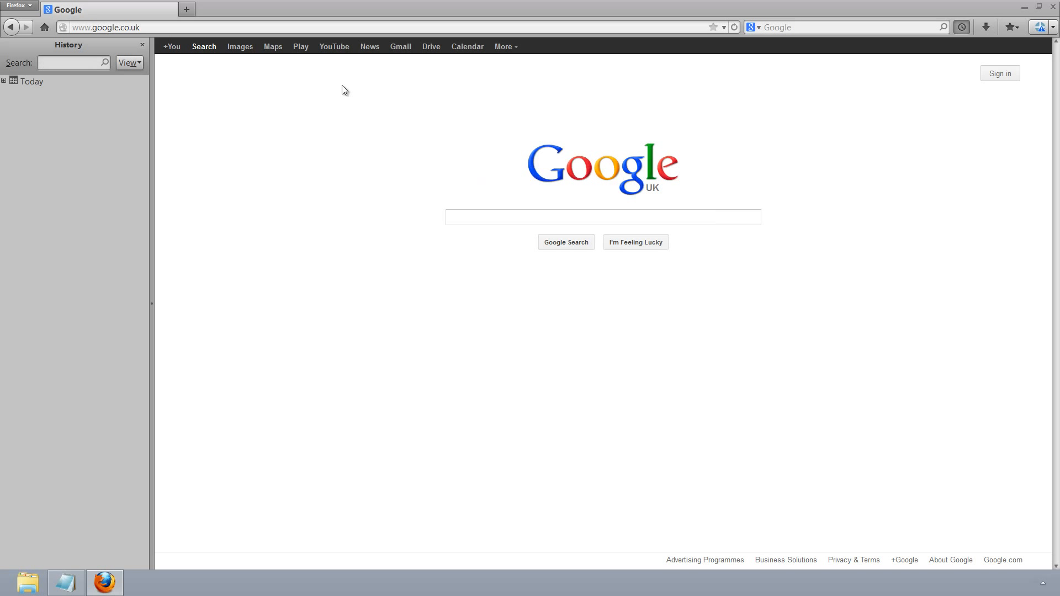
pyautogui.click(961, 28)
pyautogui.click(987, 26)
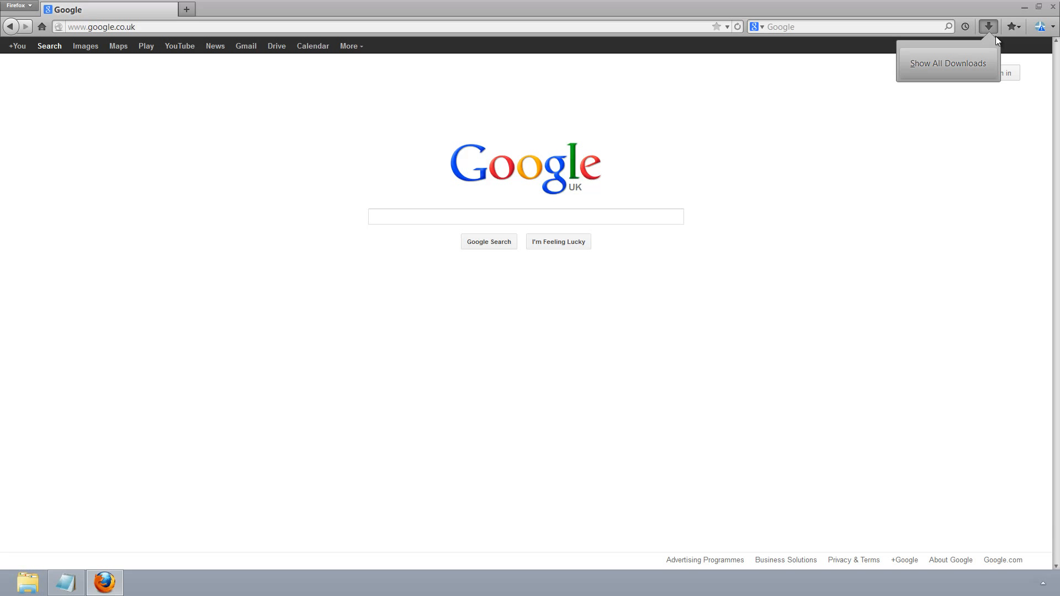
pyautogui.click(1018, 26)
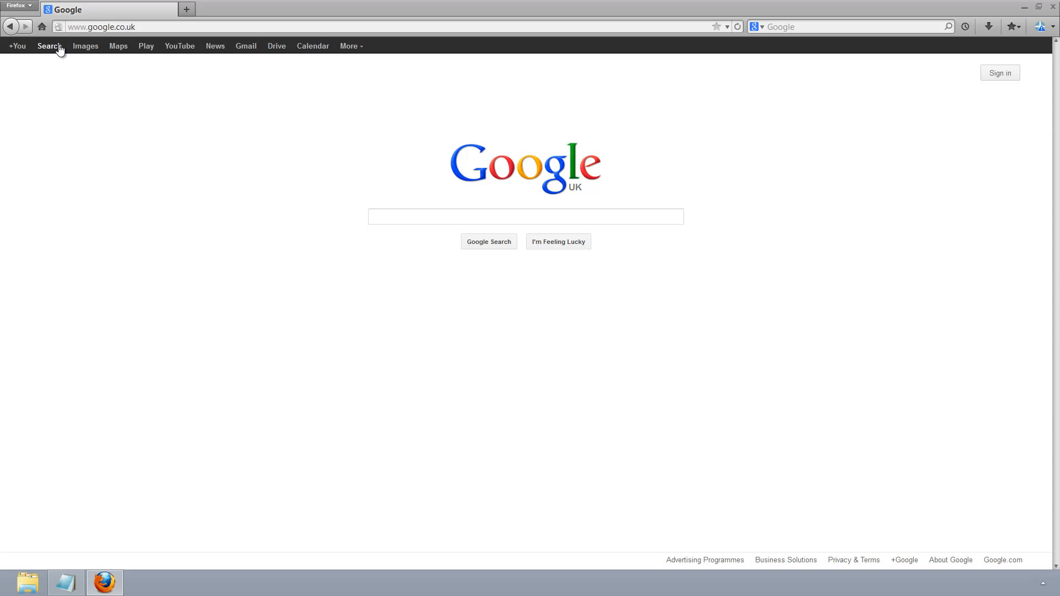
# Open the Troubleshooting Information page from the browser's help options
pyautogui.click(33, 10)
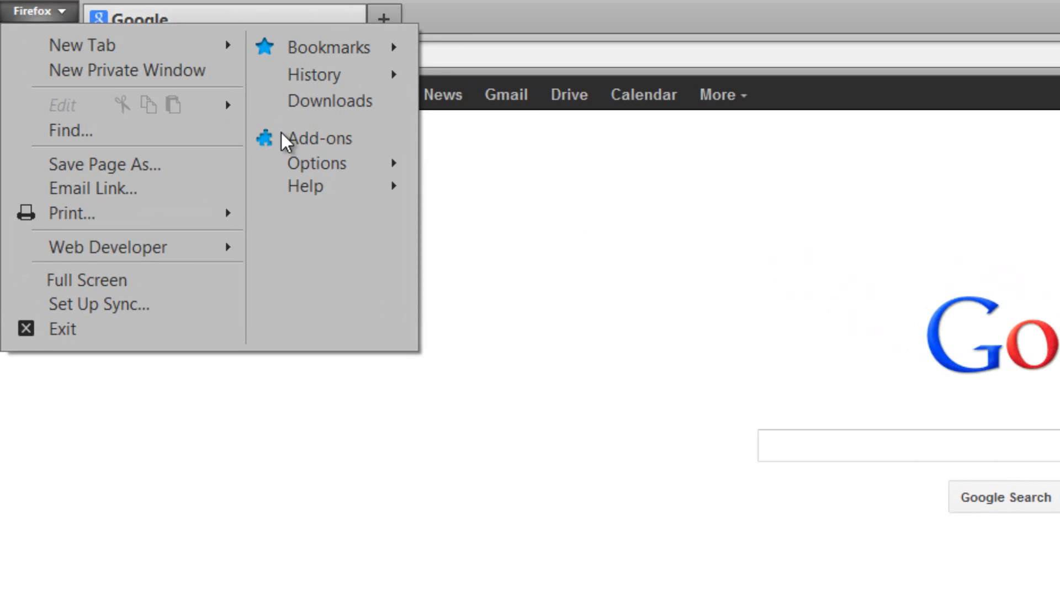
pyautogui.moveTo(370, 172)
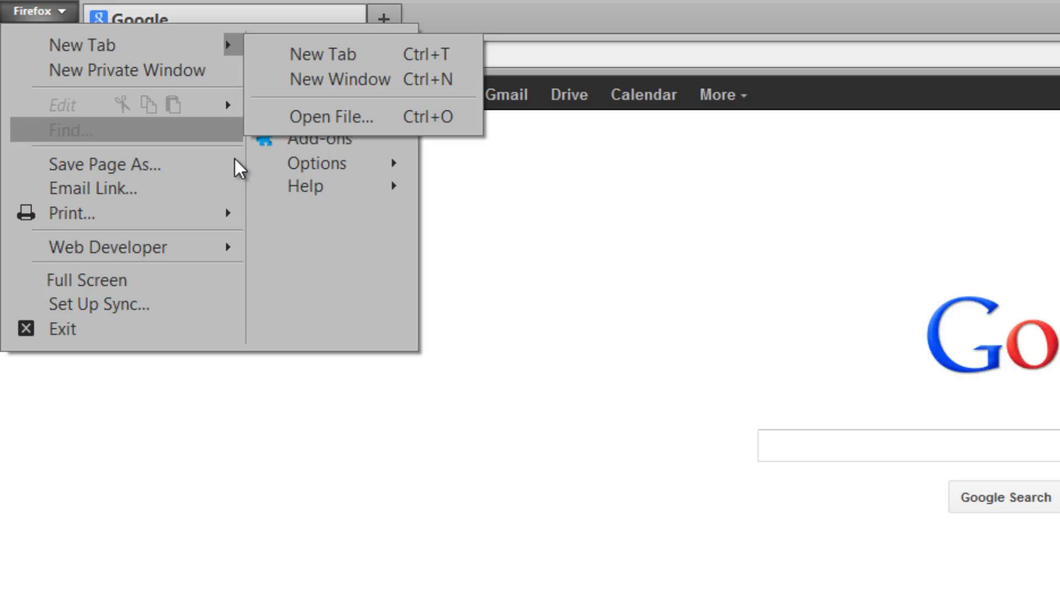
pyautogui.moveTo(340, 190)
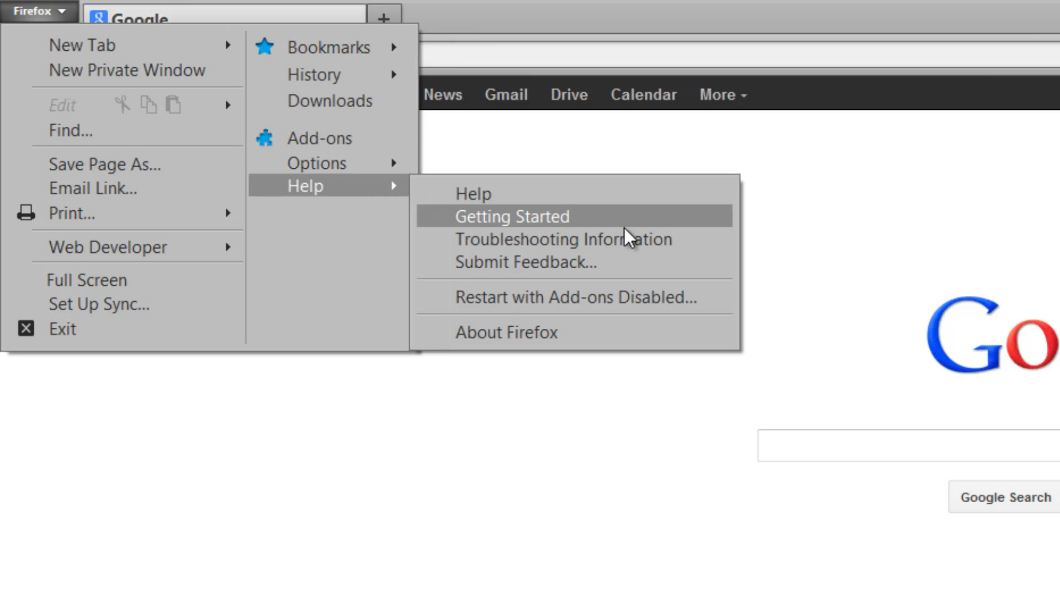
pyautogui.click(671, 240)
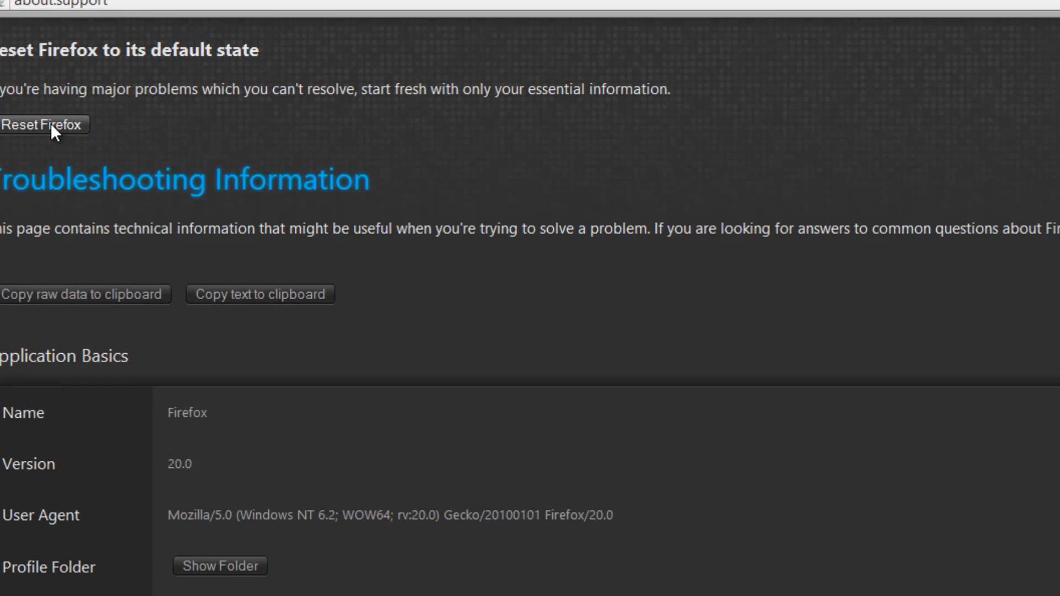
# Reset Firefox to its default state, confirm the reset and finish the Import Wizard
pyautogui.click(160, 174)
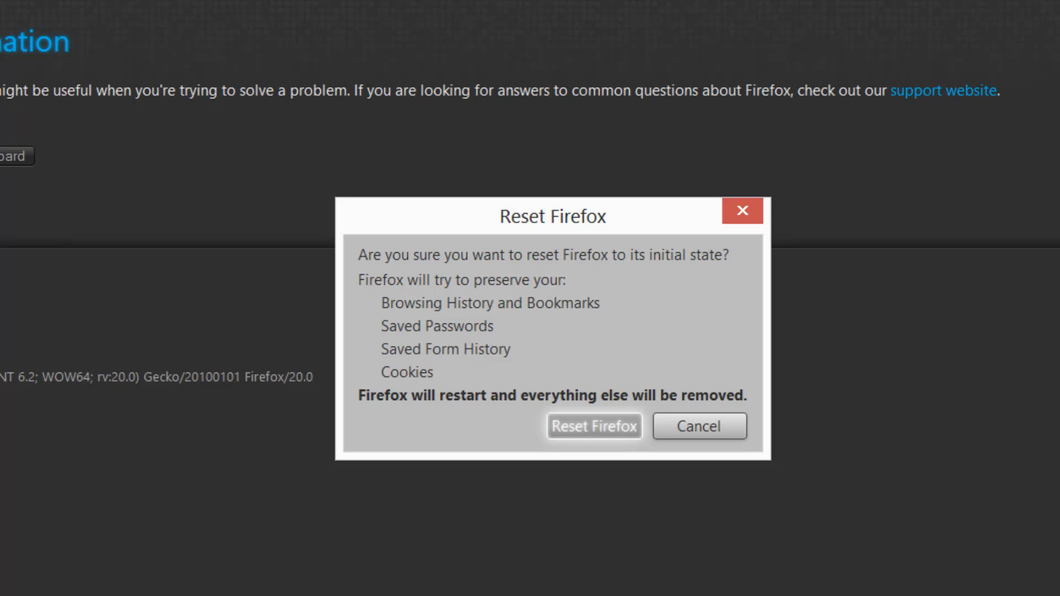
pyautogui.moveTo(649, 211); pyautogui.dragTo(678, 181)
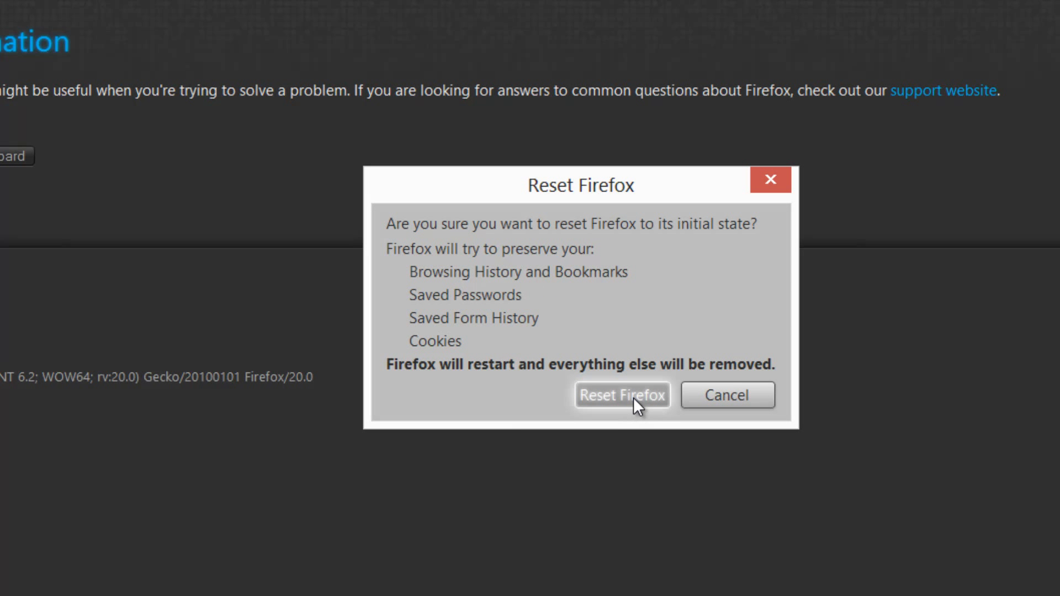
pyautogui.click(623, 395)
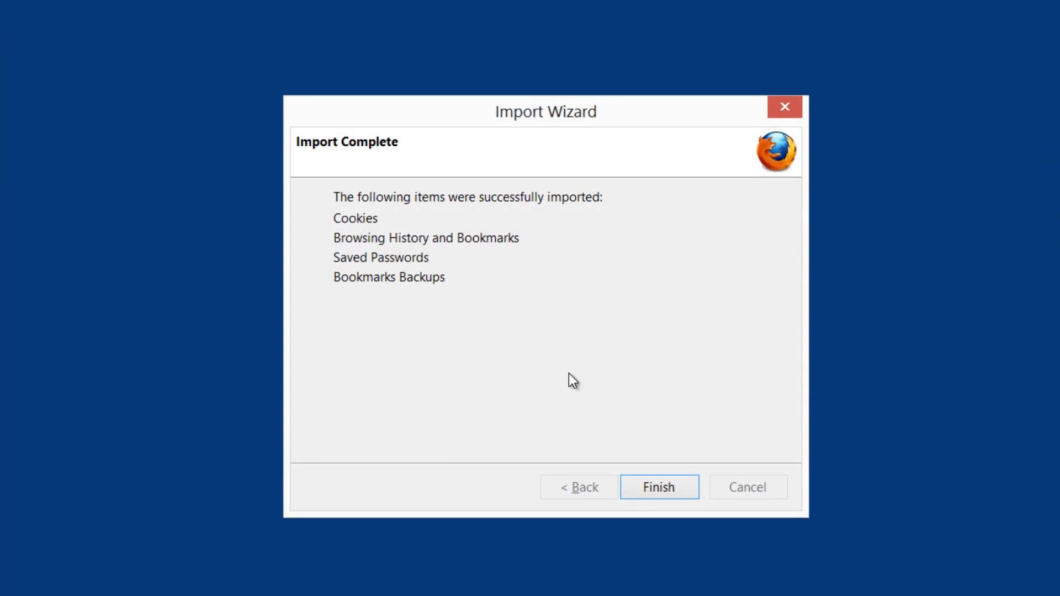
pyautogui.click(661, 488)
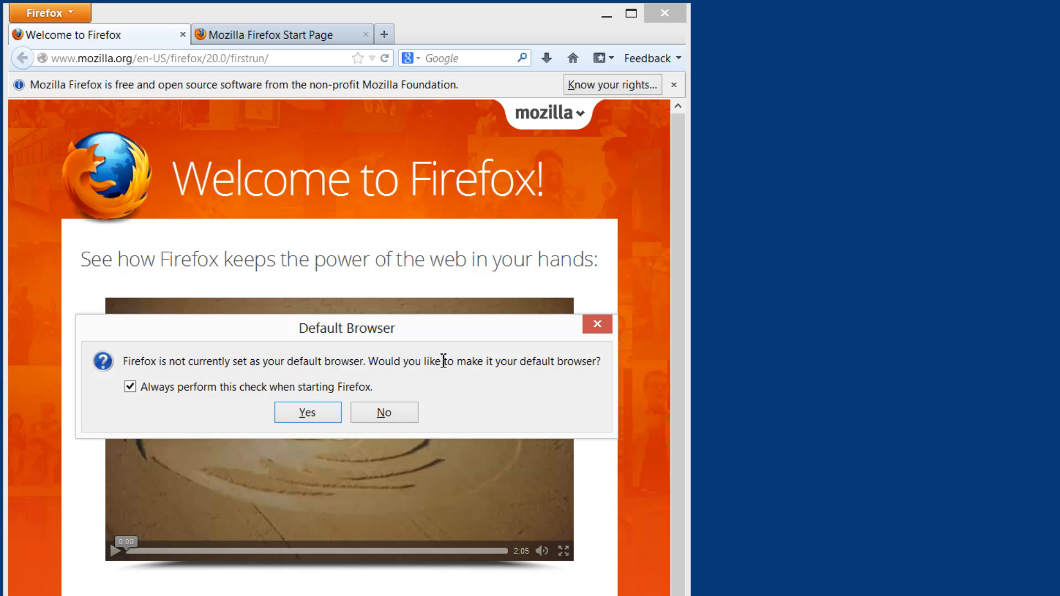
# Turn off the default browser check at startup, decline making Firefox the default browser and maximize its window
pyautogui.click(130, 387)
pyautogui.click(385, 415)
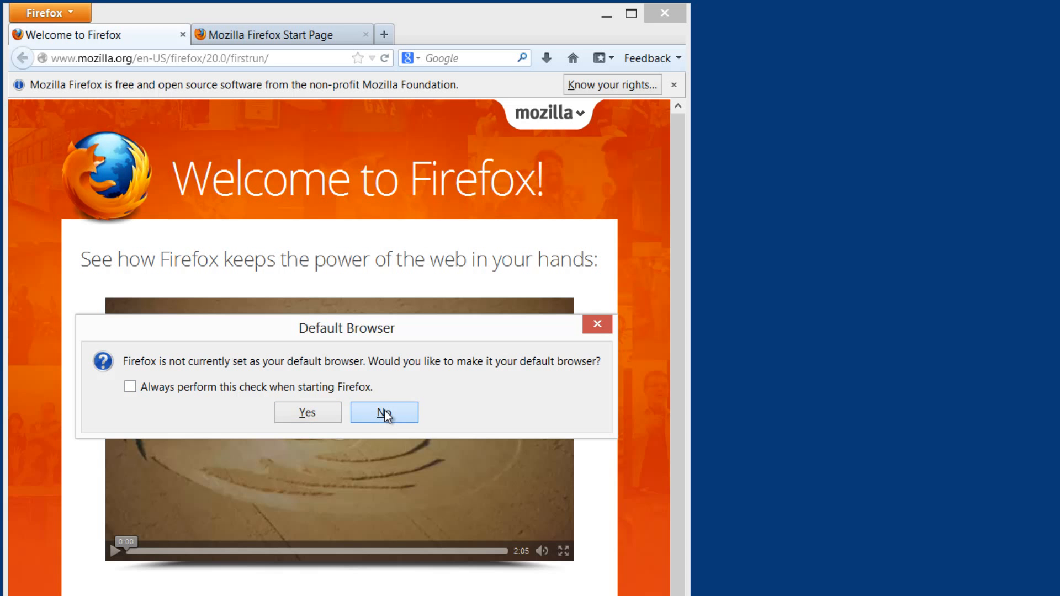
pyautogui.click(631, 12)
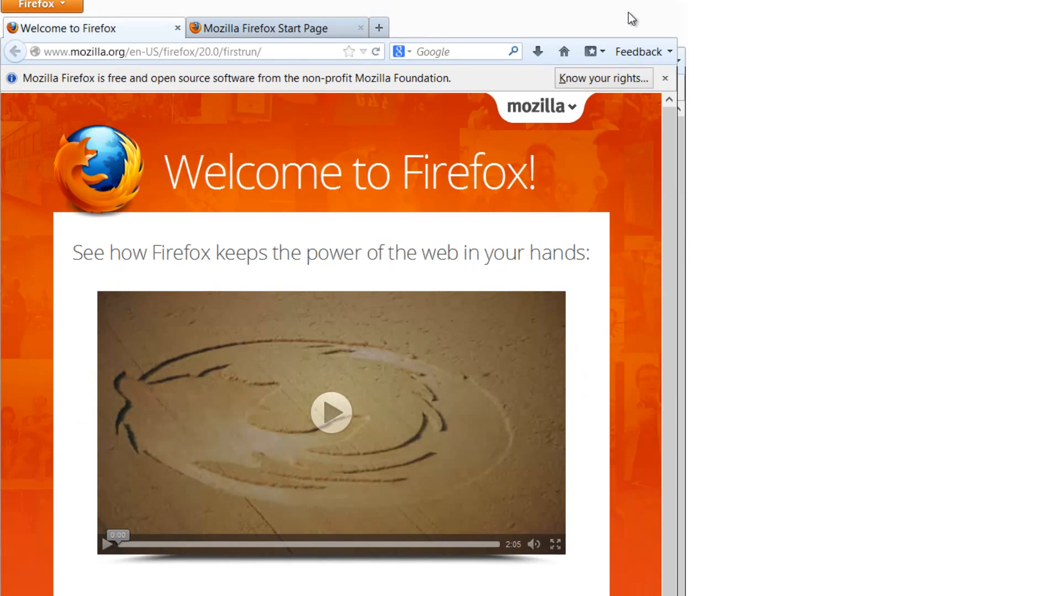